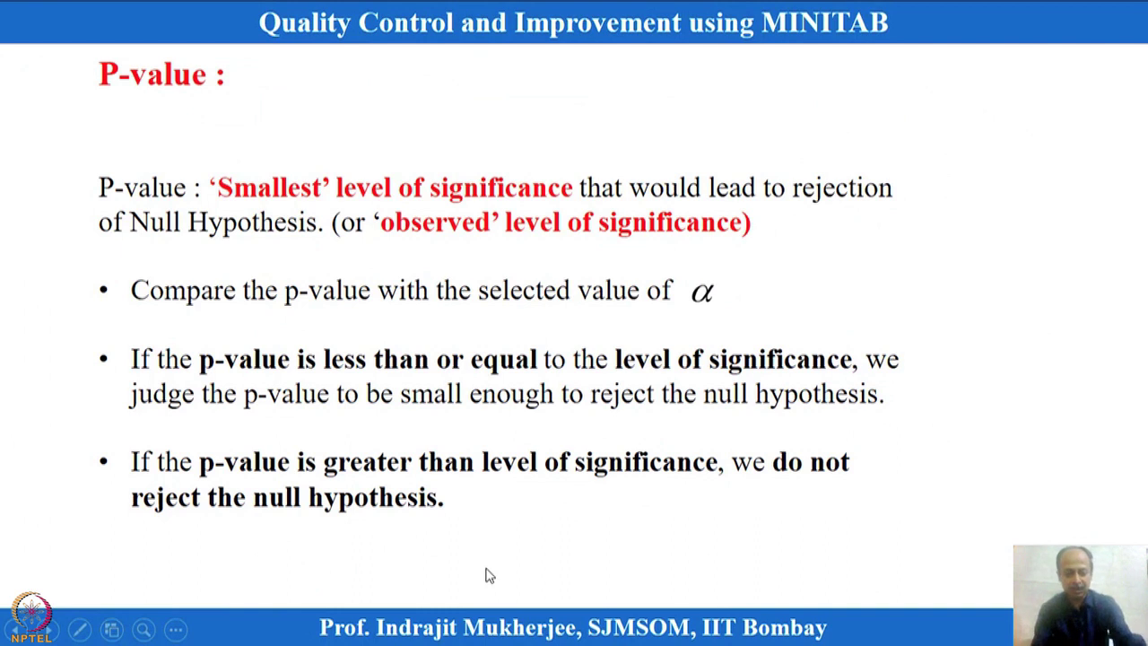
End the slide show keeping the ink annotations, and switch to the Minitab window holding the 1-sample Z and t worksheet.
key("Escape")
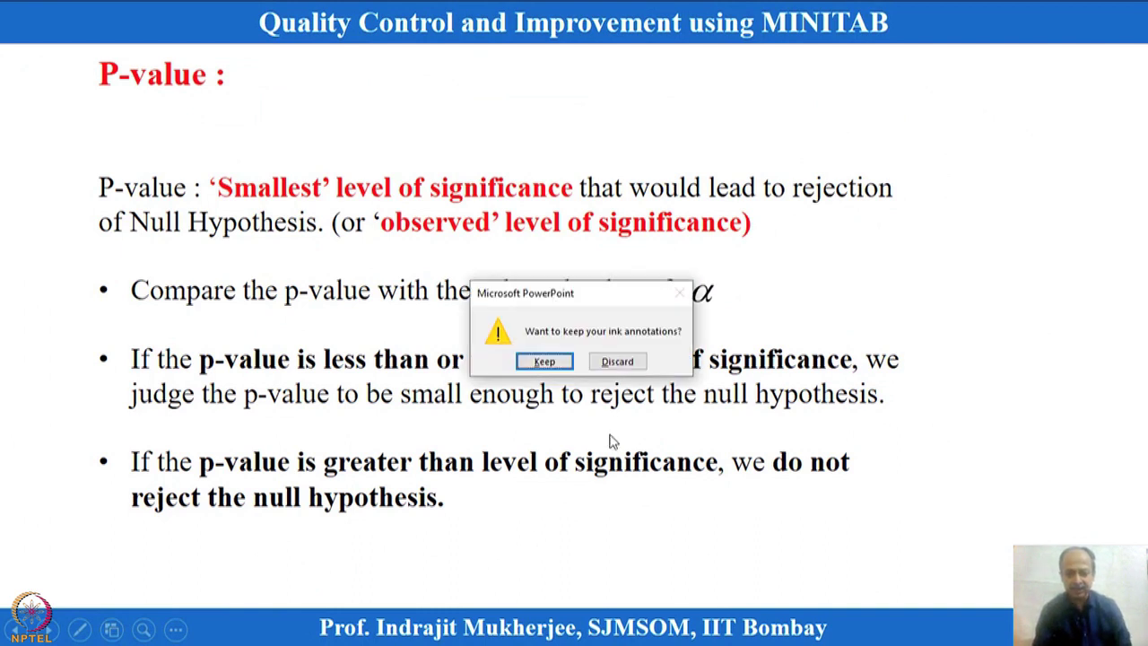
left_click(545, 361)
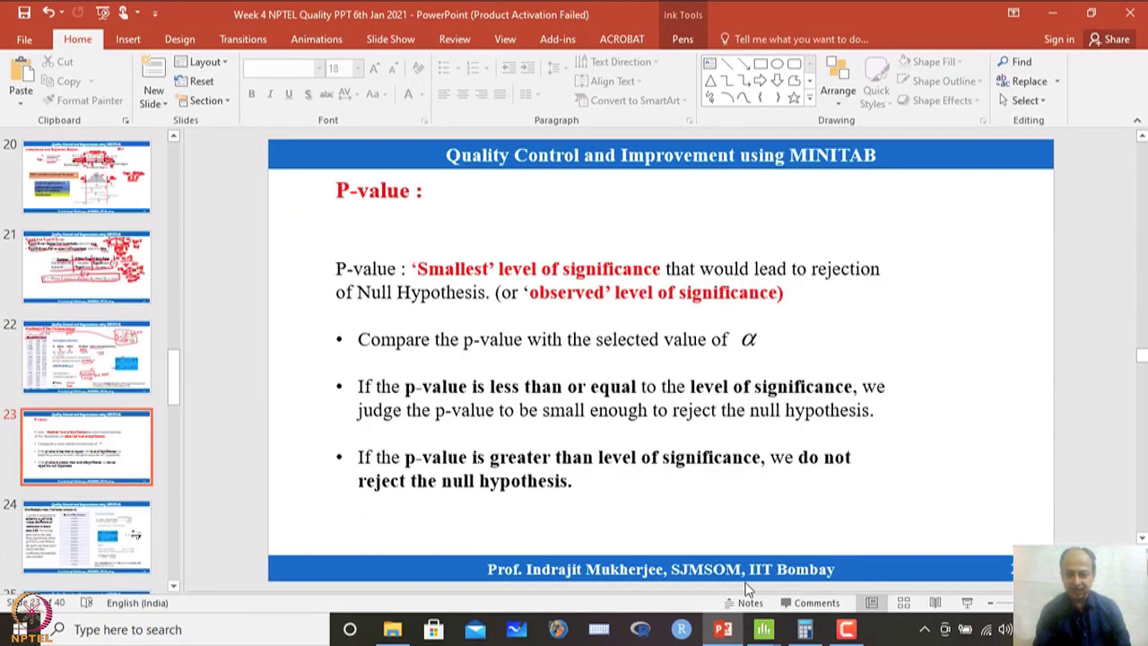
mouse_move(775, 635)
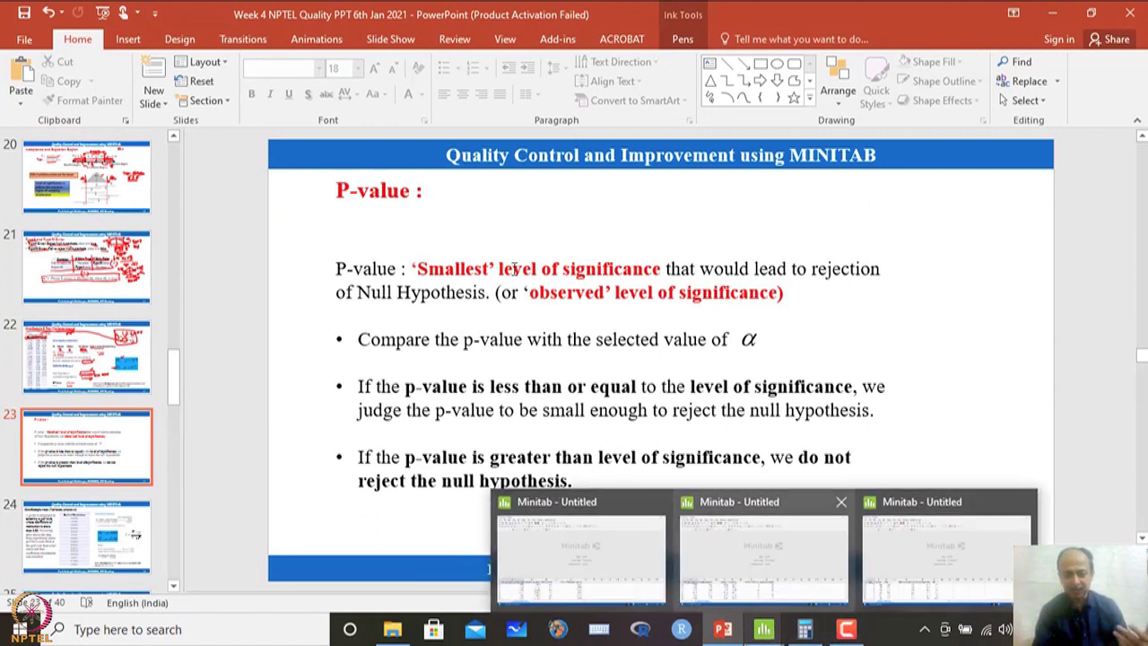
left_click(559, 558)
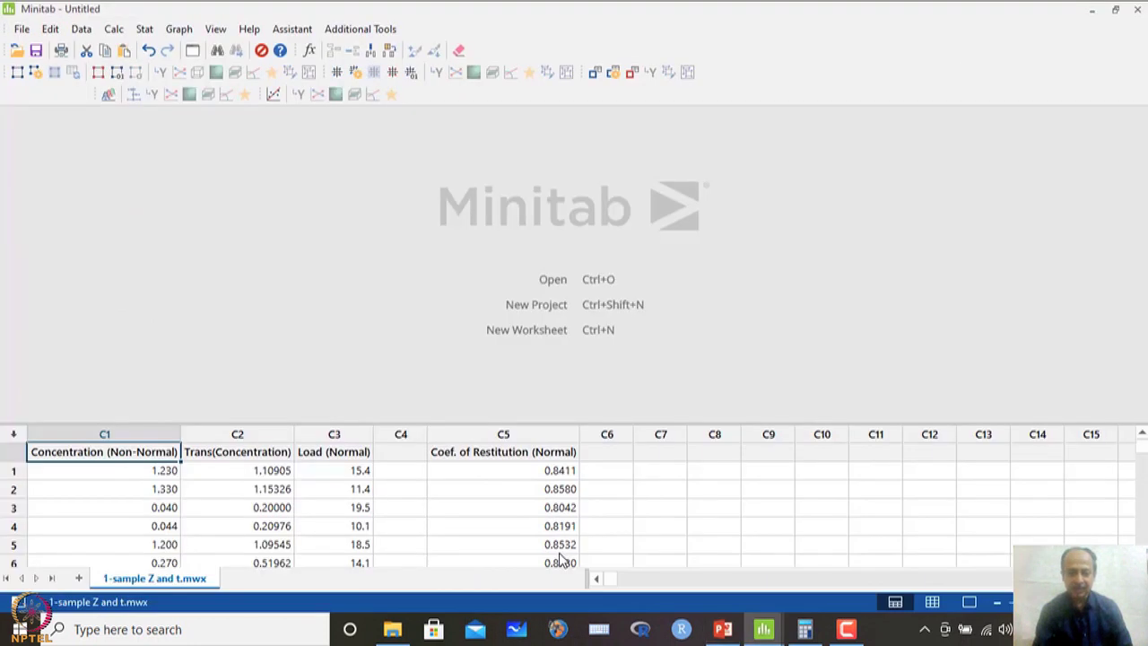
Start a 1-Sample Z test on the Concentration (Non-Normal) column as the sample data.
left_click(154, 473)
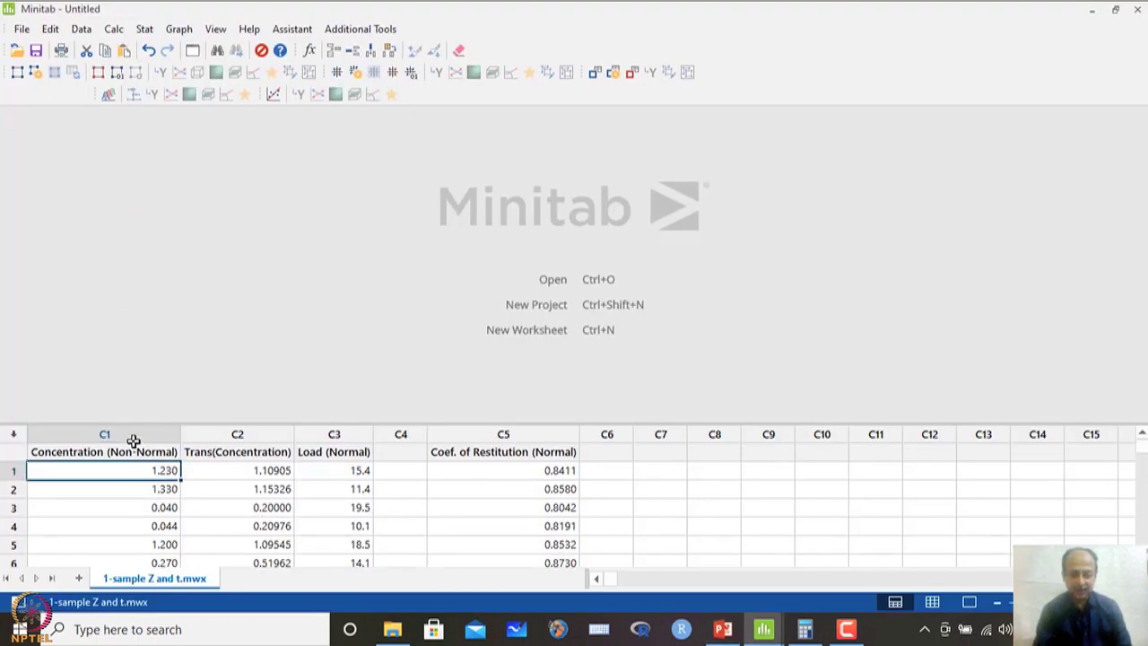
left_click(128, 434)
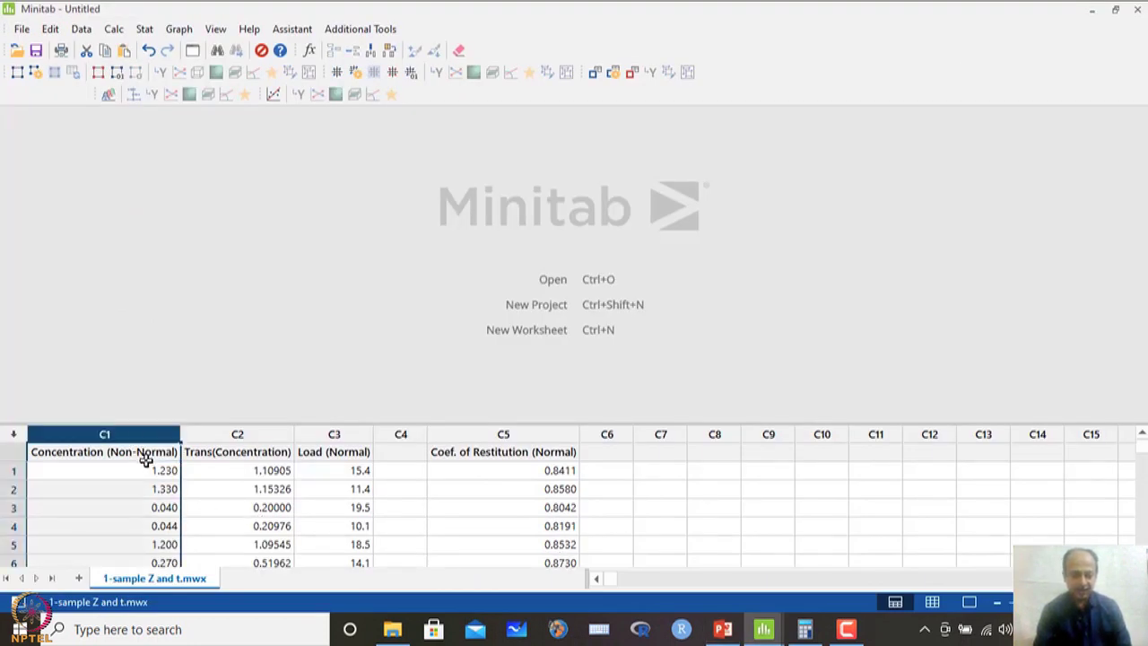
left_click(148, 458)
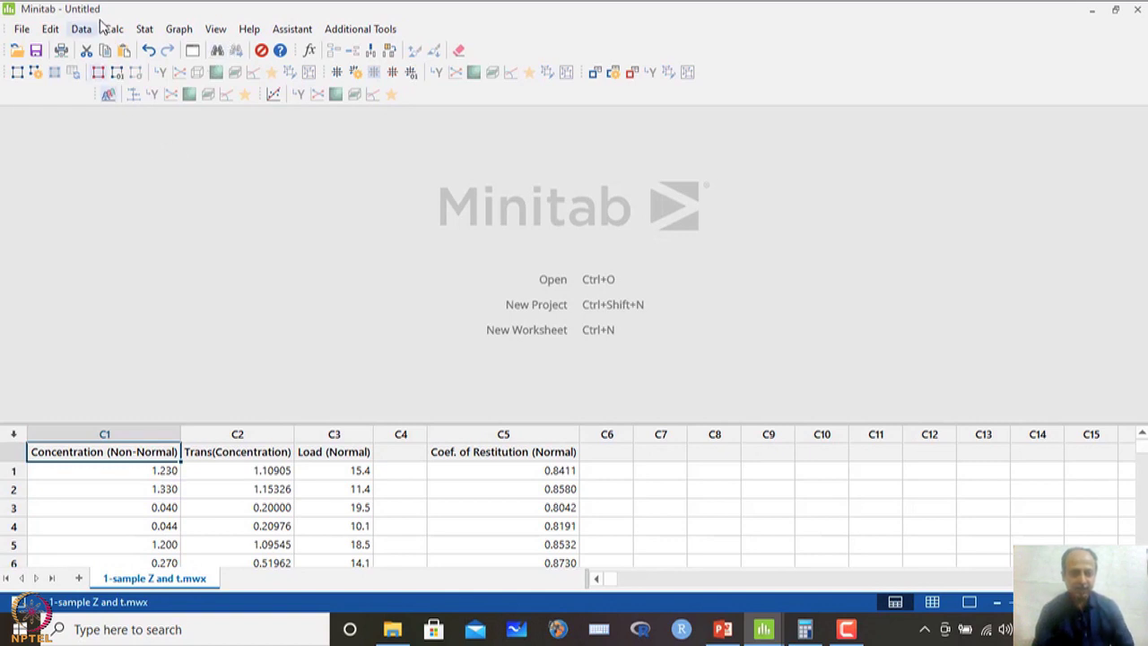
left_click(145, 29)
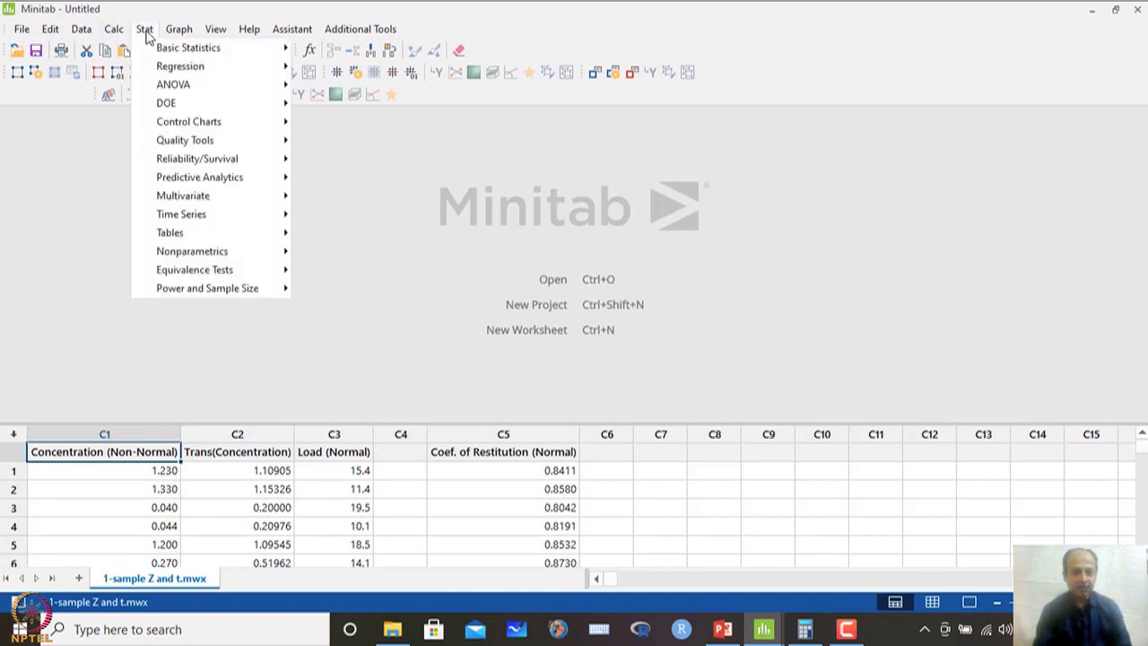
mouse_move(150, 51)
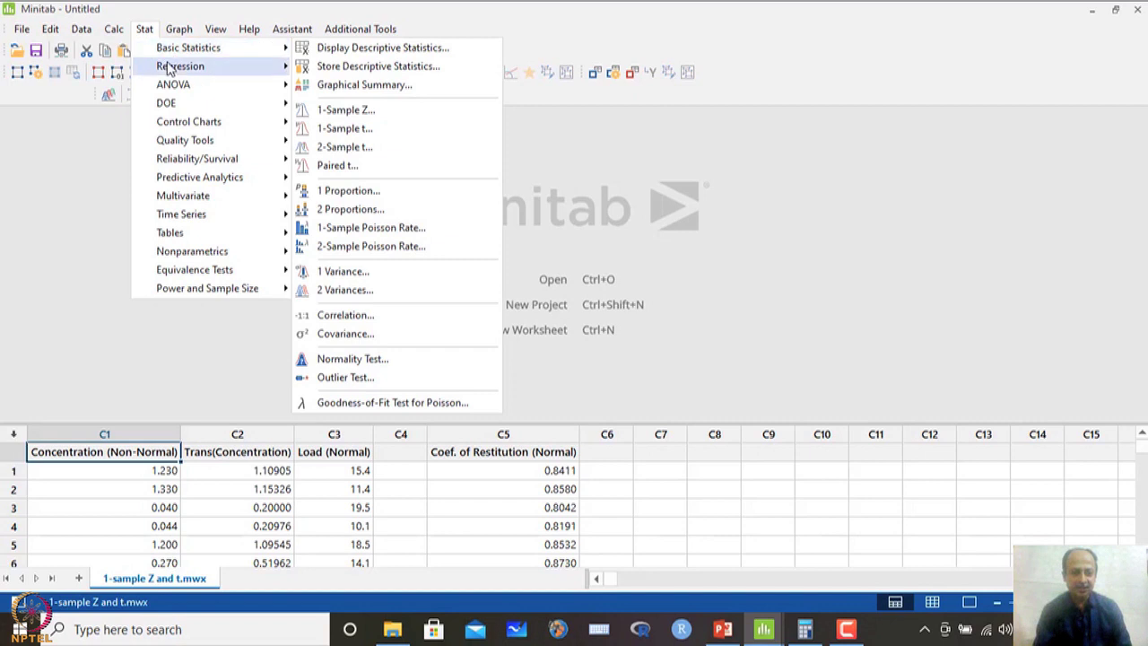
mouse_move(182, 148)
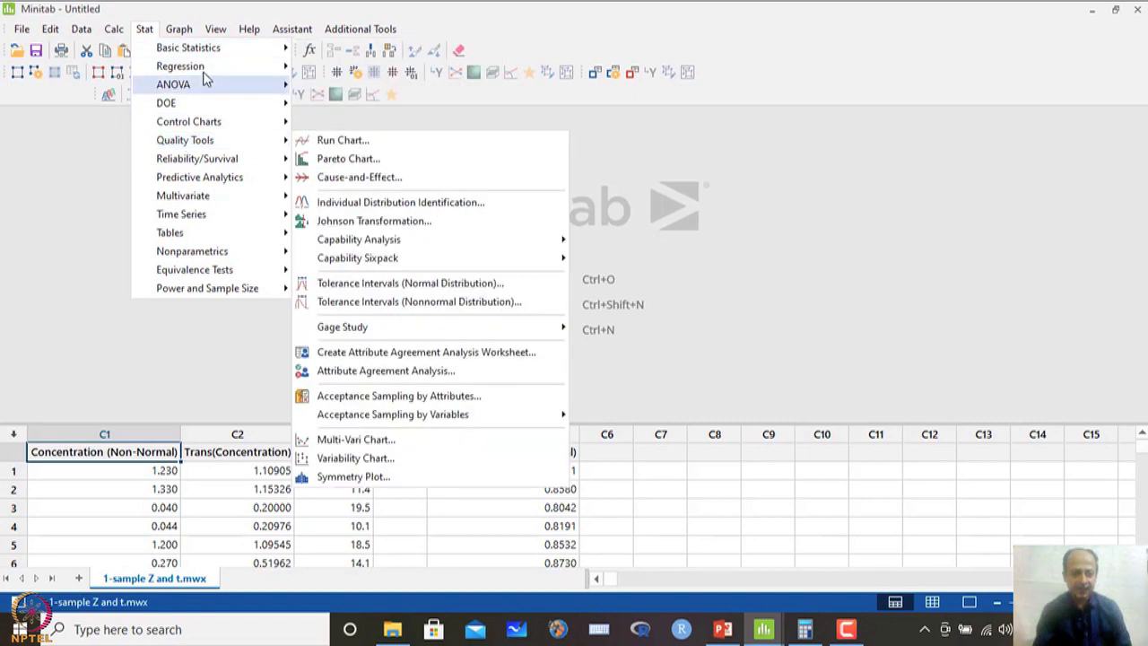
mouse_move(210, 52)
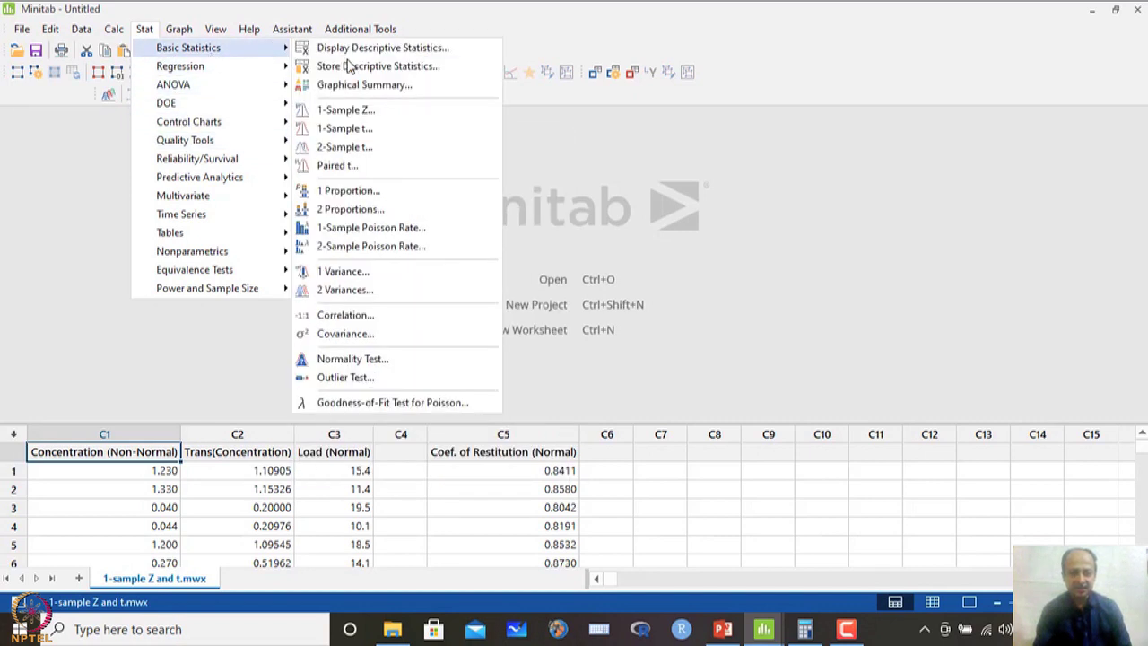
left_click(367, 112)
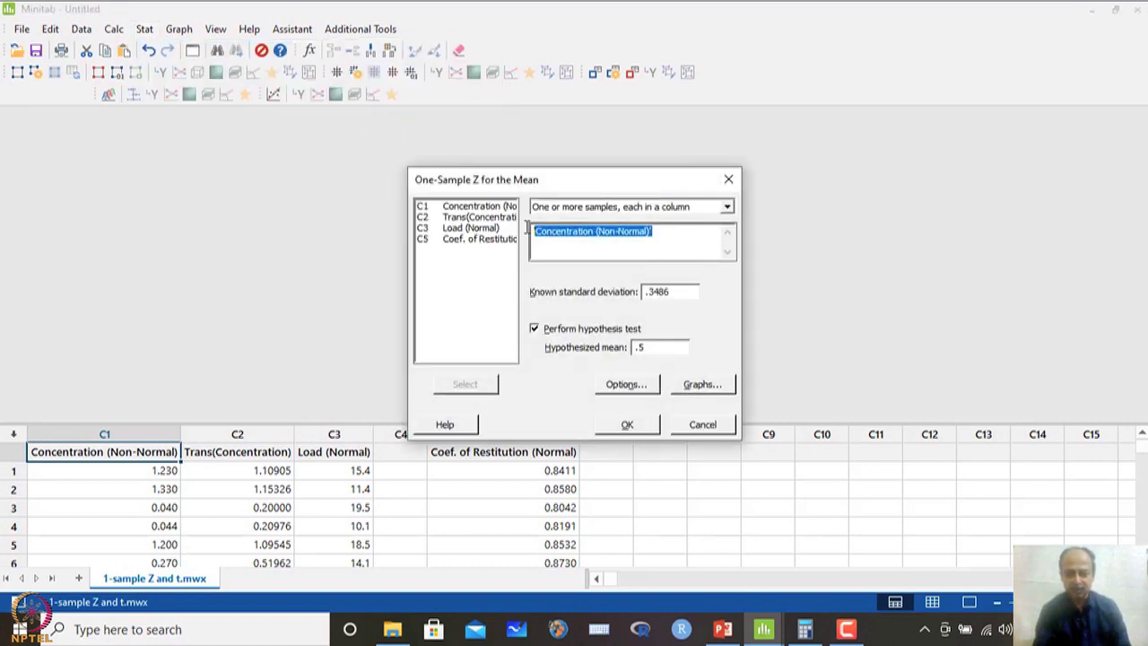
key("Delete")
double_click(476, 206)
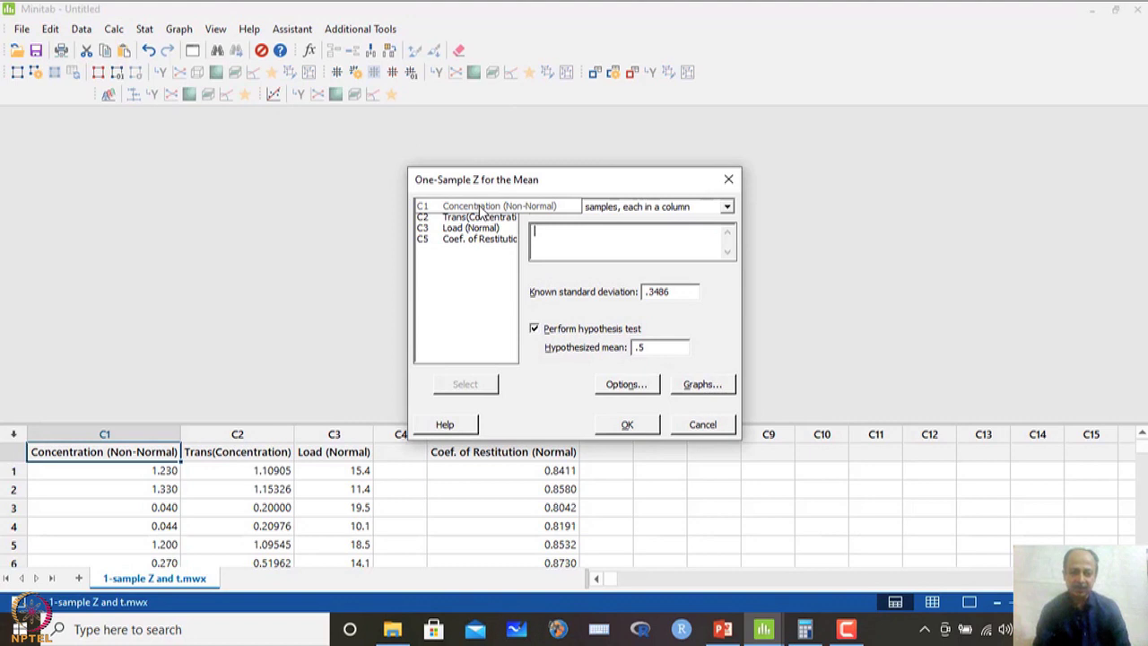
Check the known standard deviation against the One-Sample Z Test slide in PowerPoint, and return to the Minitab test setup.
left_click(682, 298)
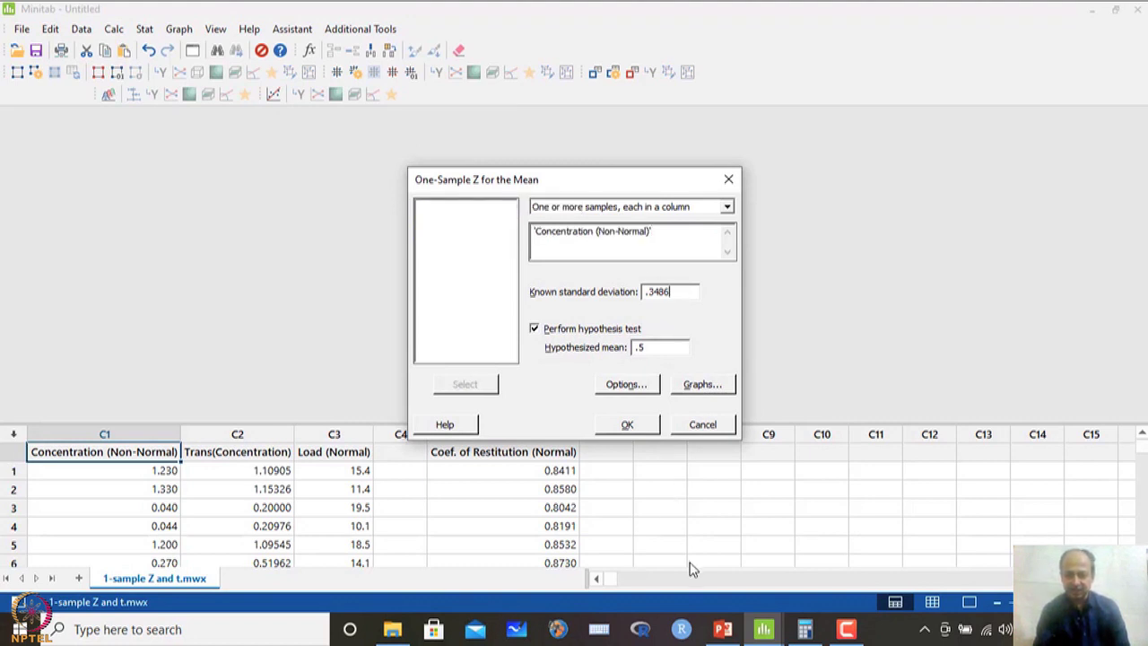
left_click(723, 628)
scroll(636, 382, "up", 1)
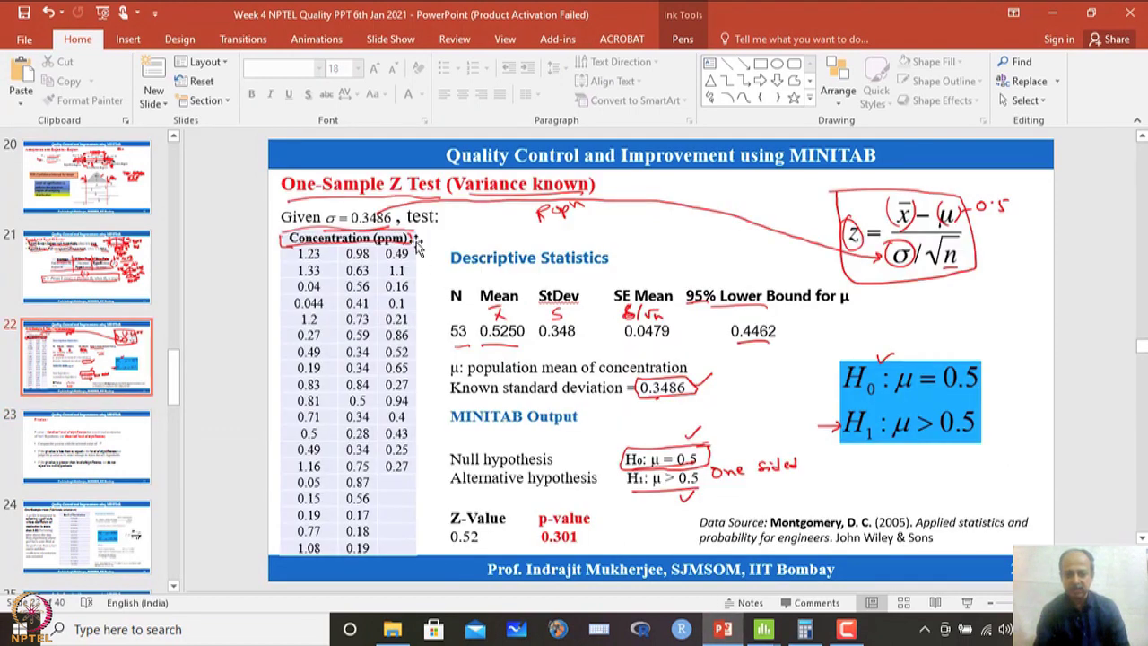
mouse_move(771, 628)
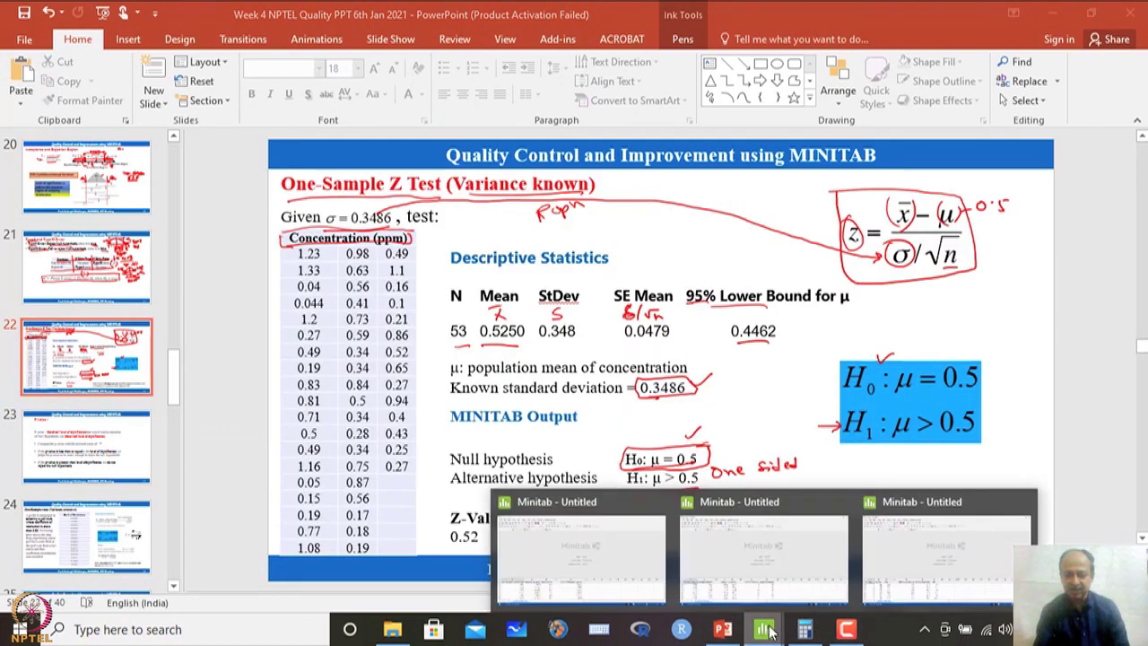
left_click(647, 549)
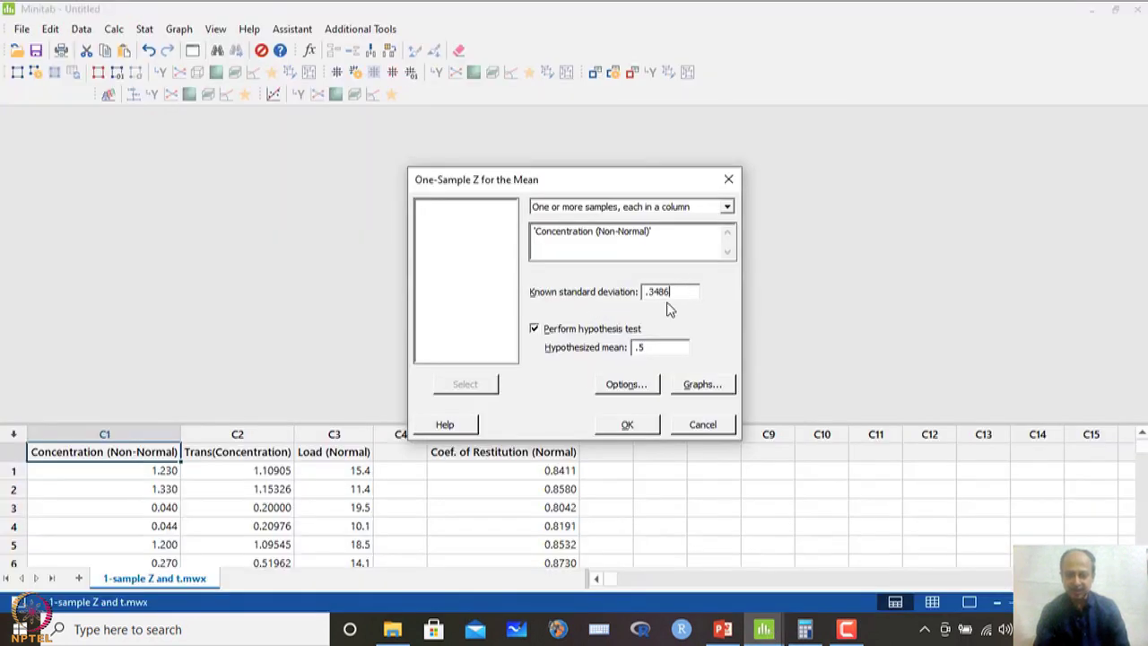
left_click_drag(675, 297, 639, 292)
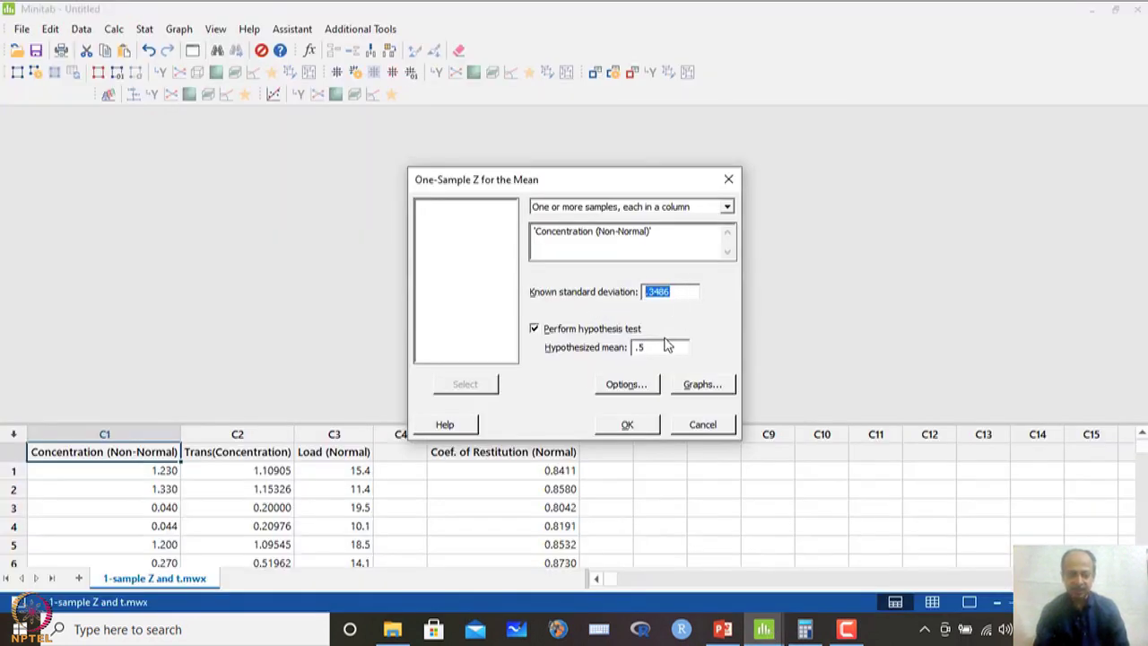
Set the hypothesized mean to 0.5 with the hypothesis test enabled.
left_click(536, 330)
left_click(536, 330)
left_click(653, 350)
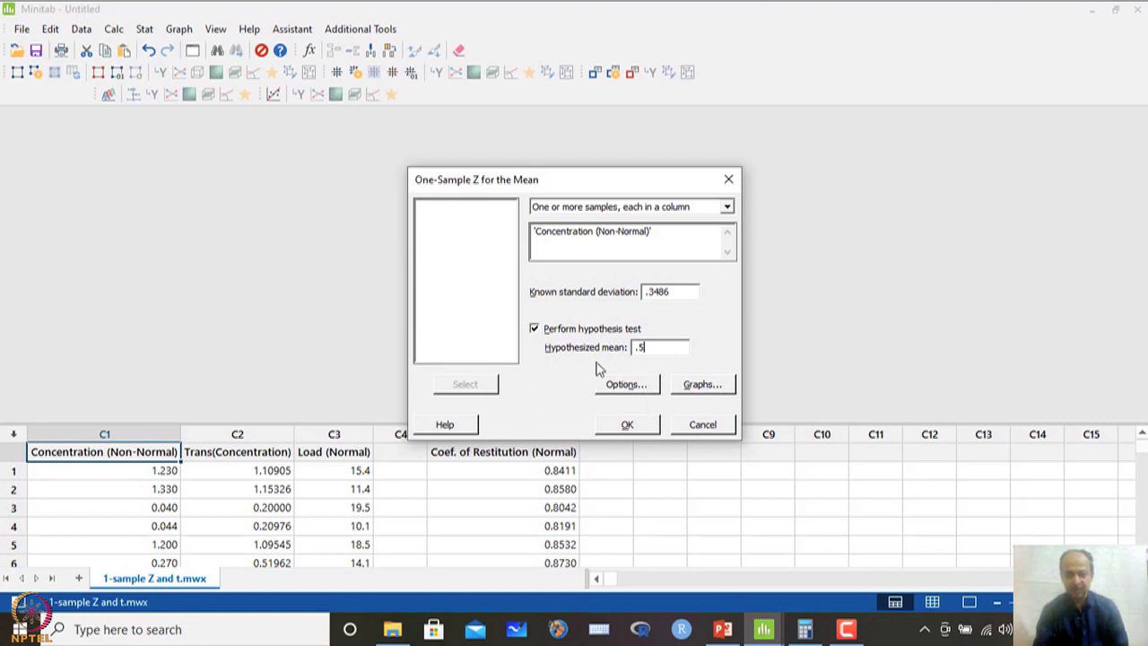
left_click(538, 334)
left_click(539, 334)
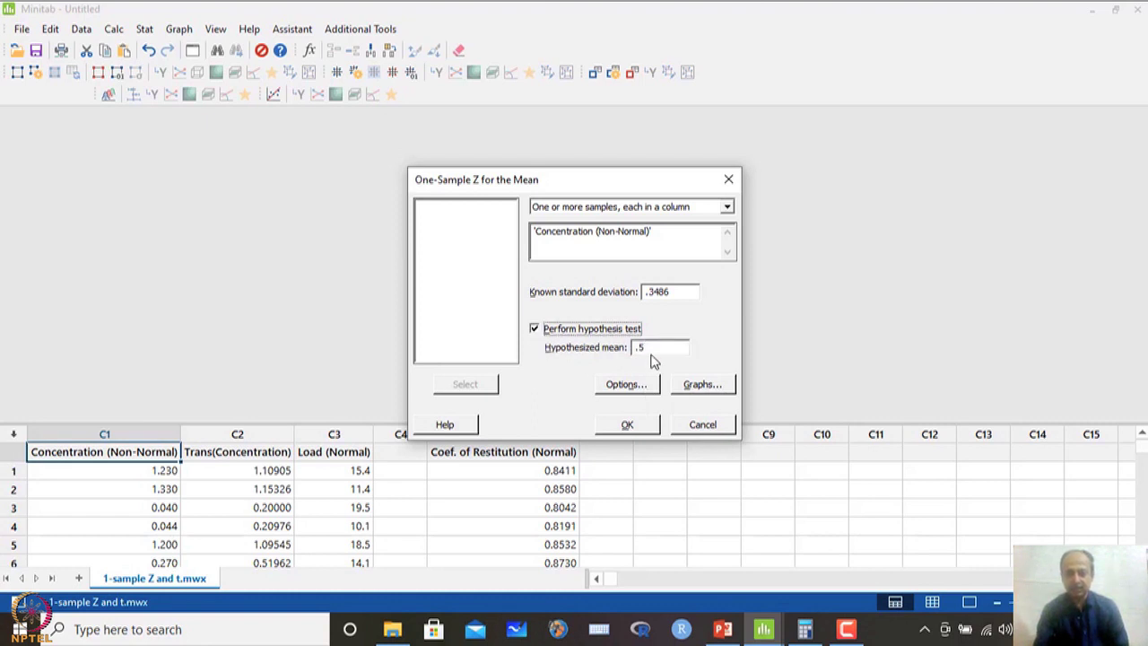
left_click_drag(655, 348, 631, 348)
type("0")
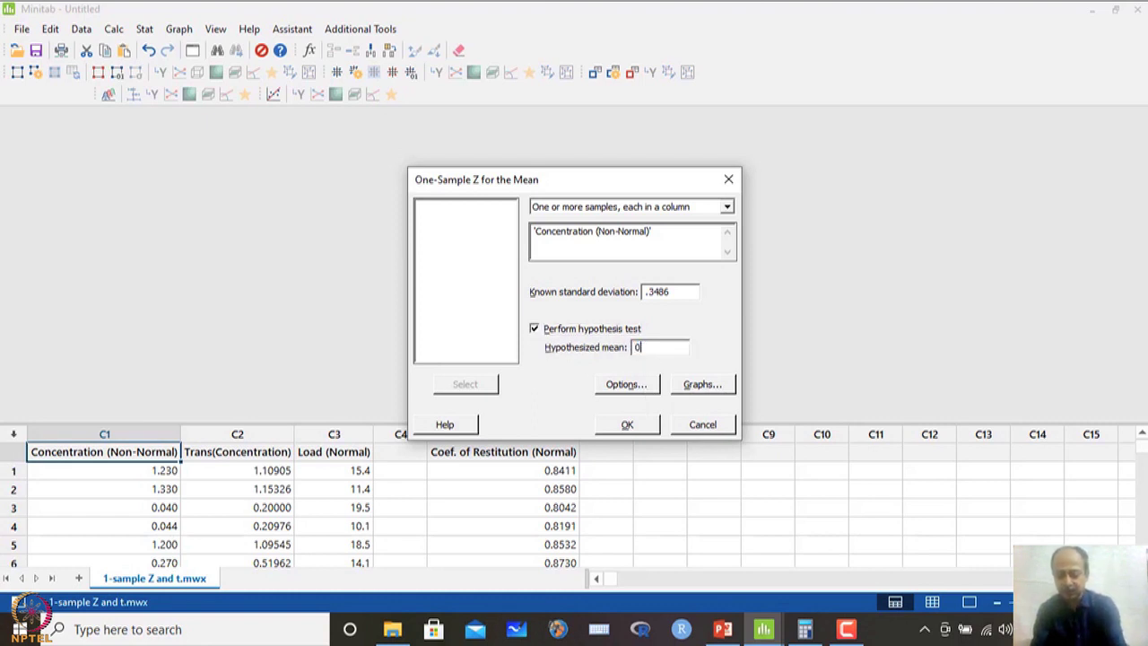
type(".5")
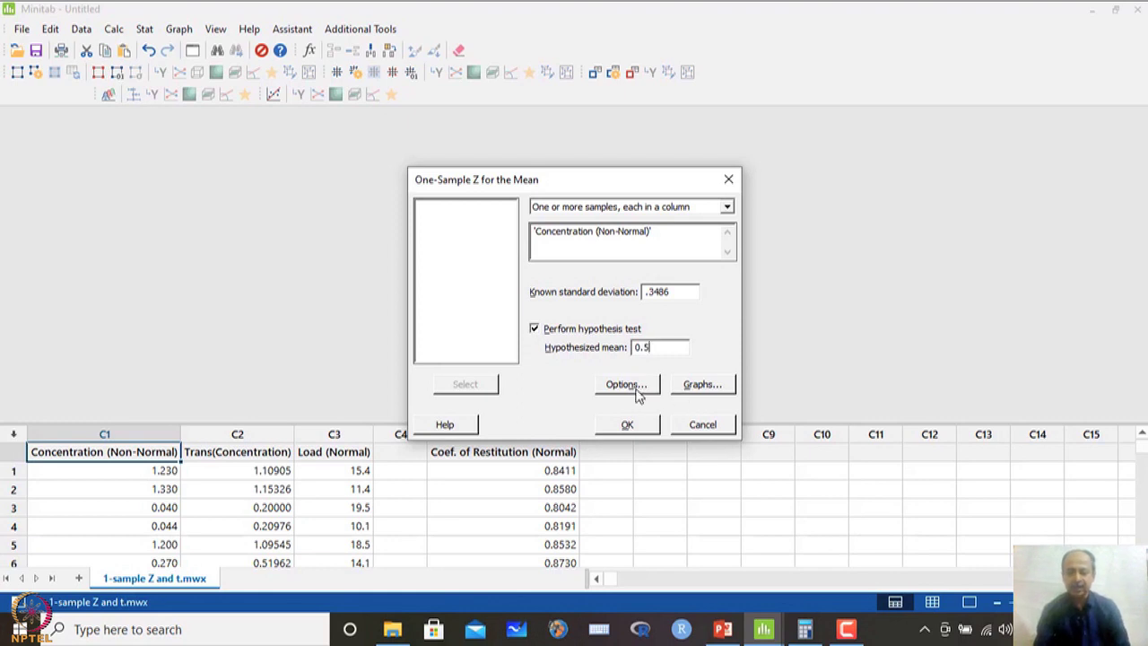
Configure the Z test options with a 95.0 confidence level and the alternative hypothesis Mean > hypothesized mean.
left_click(638, 394)
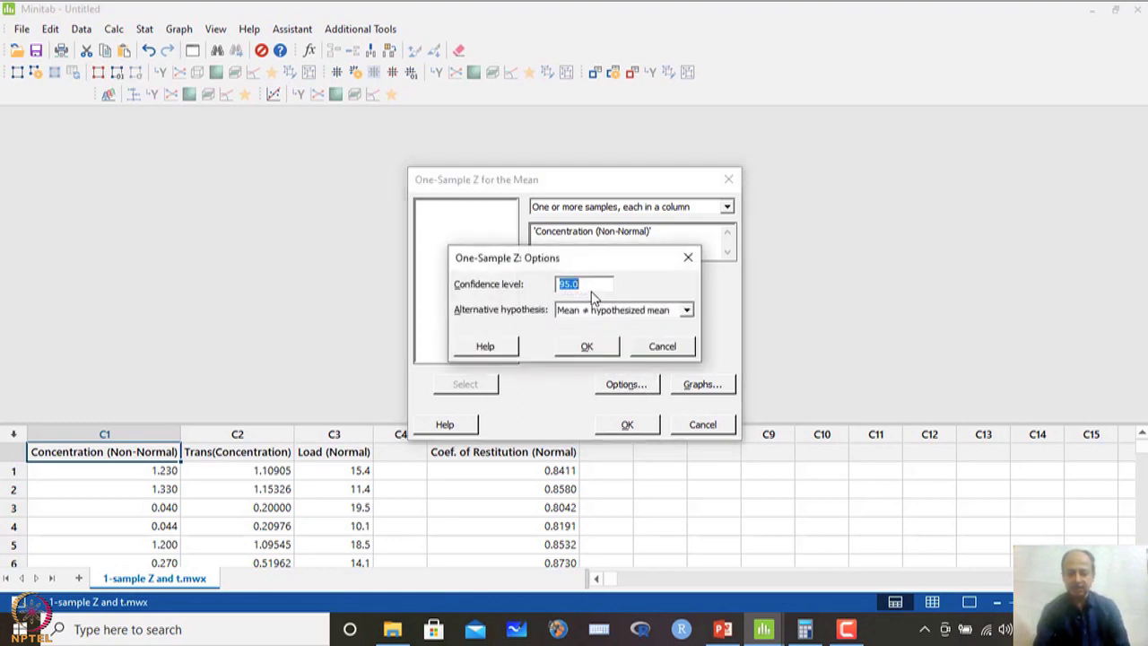
left_click(593, 286)
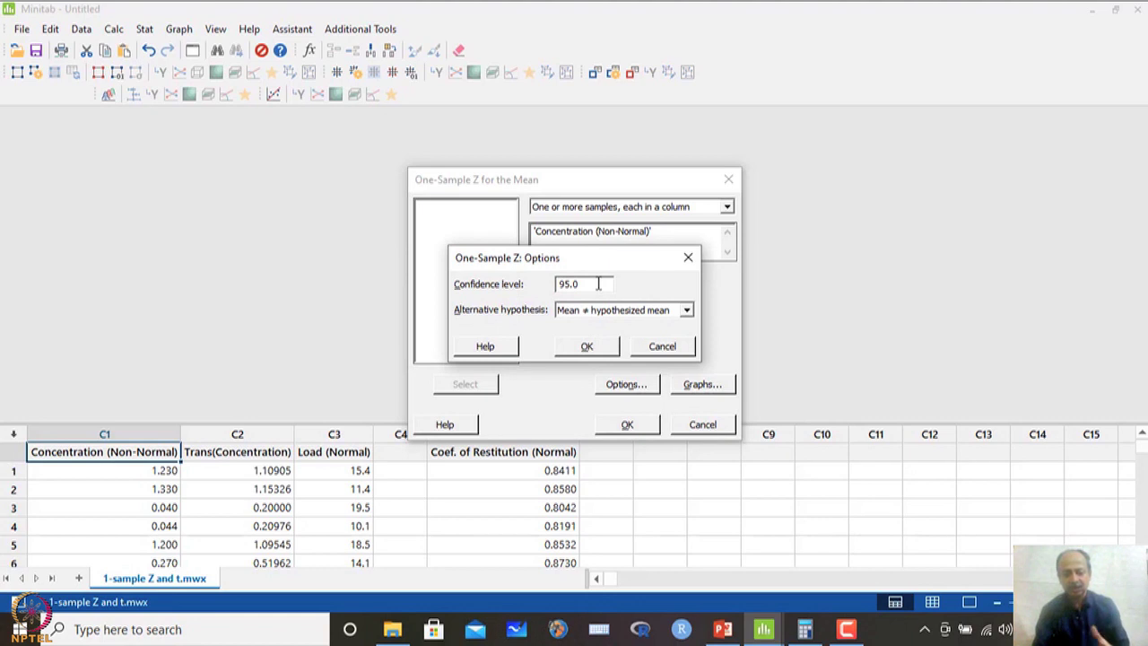
double_click(558, 288)
left_click(603, 285)
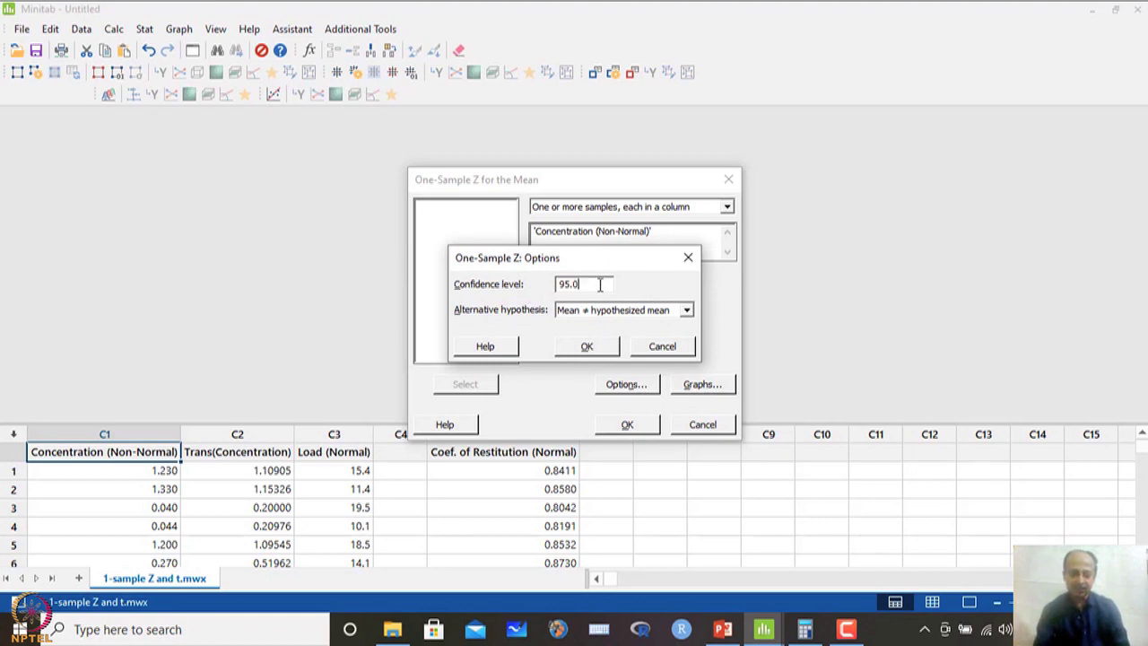
left_click_drag(560, 285, 590, 282)
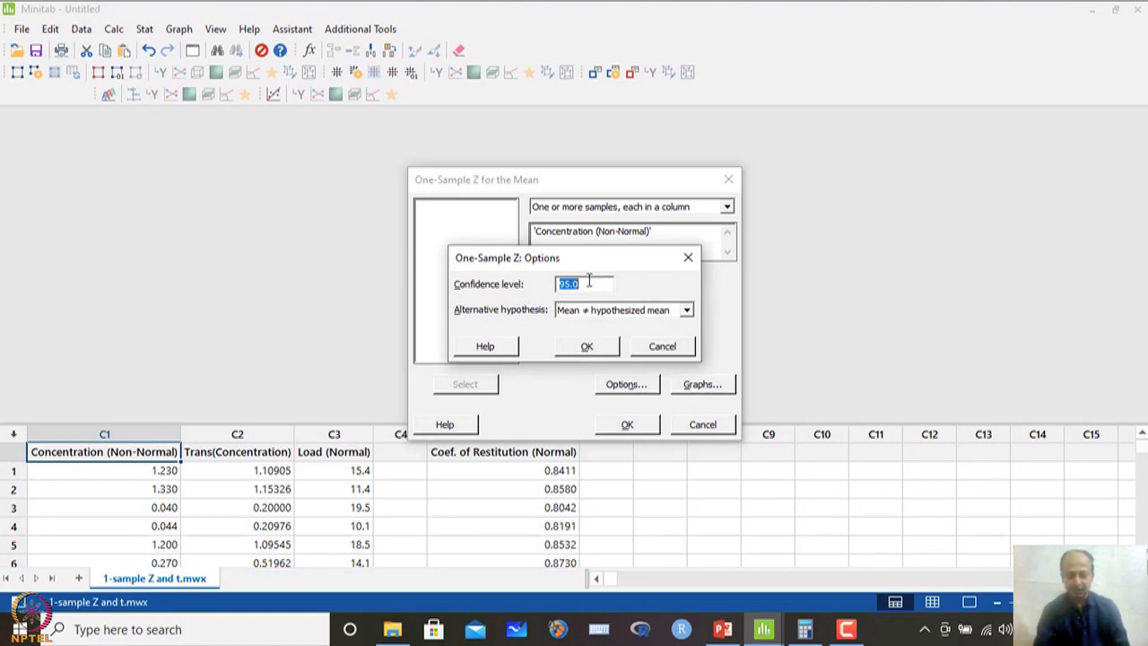
left_click(598, 284)
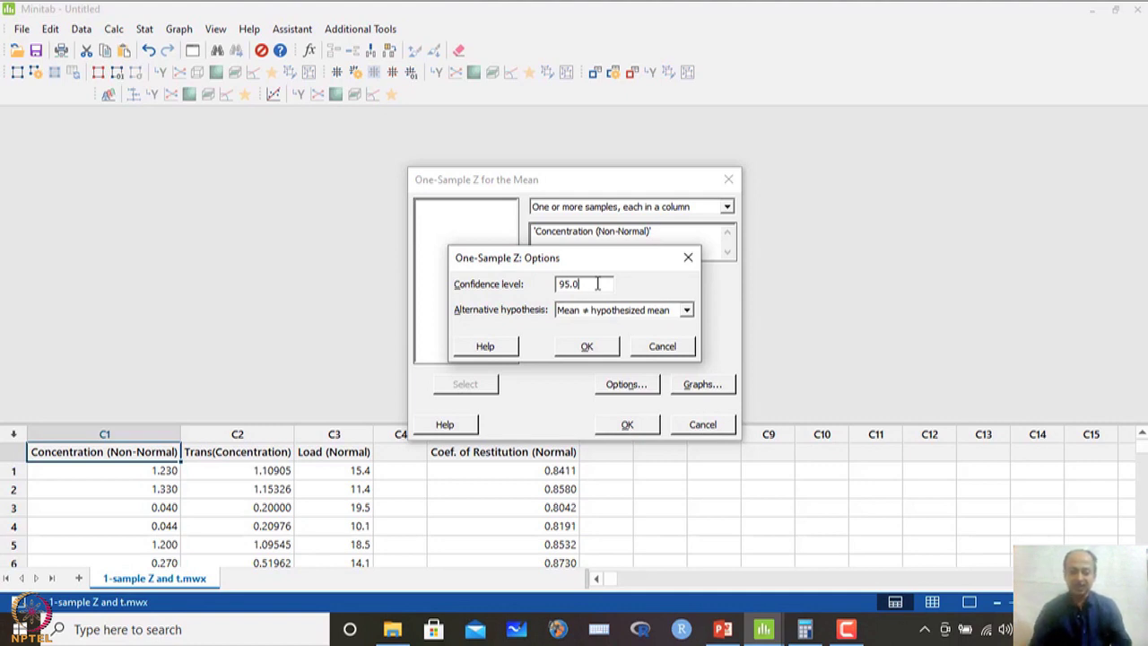
left_click(651, 316)
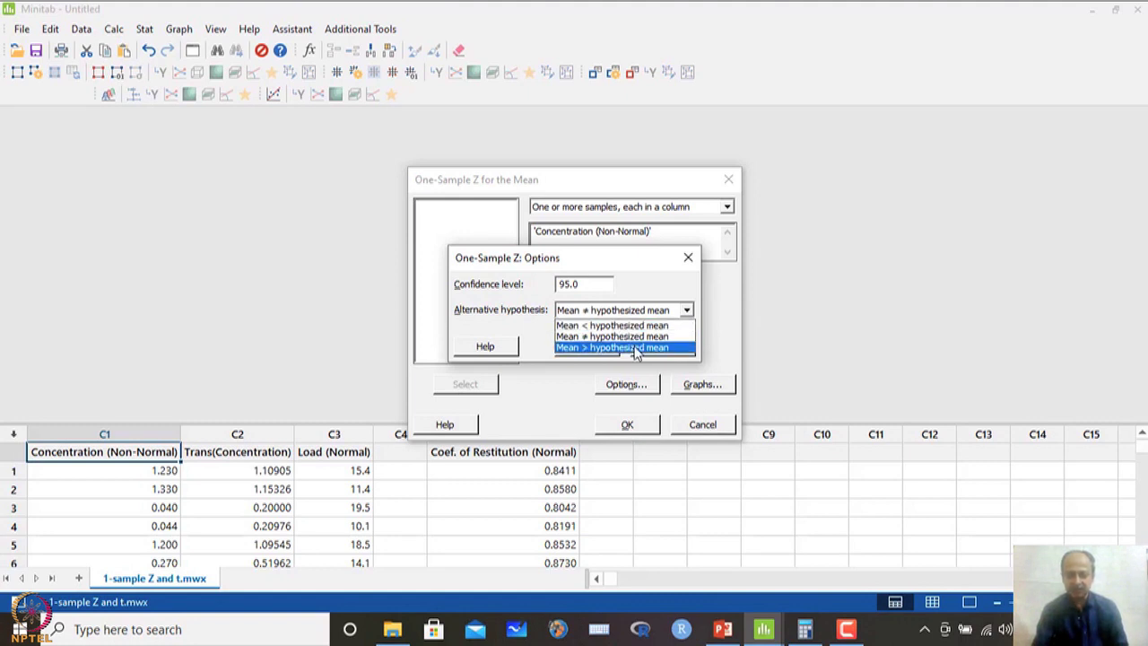
left_click(636, 348)
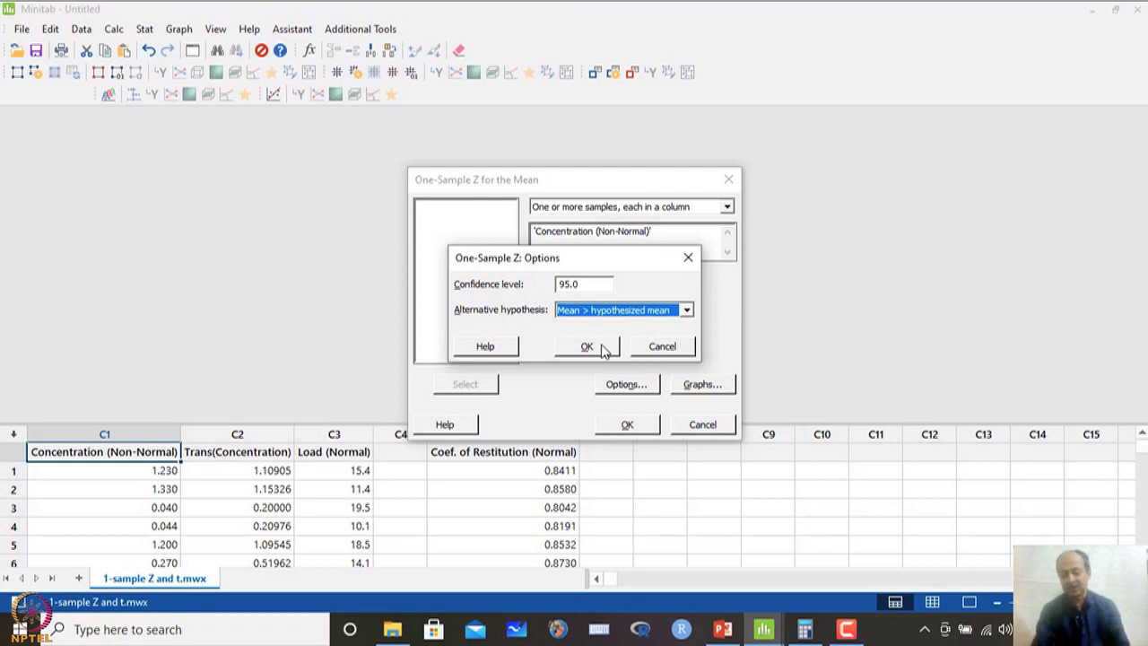
left_click(601, 344)
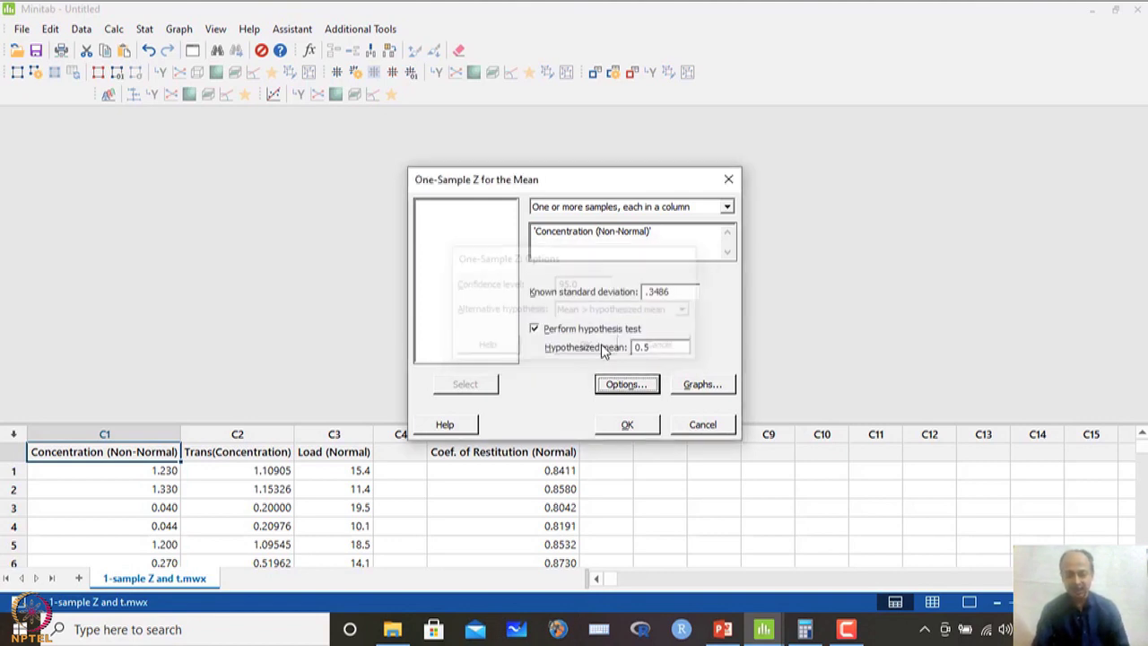
Include a boxplot in the one-sample Z output, run the test and review its results.
left_click(698, 384)
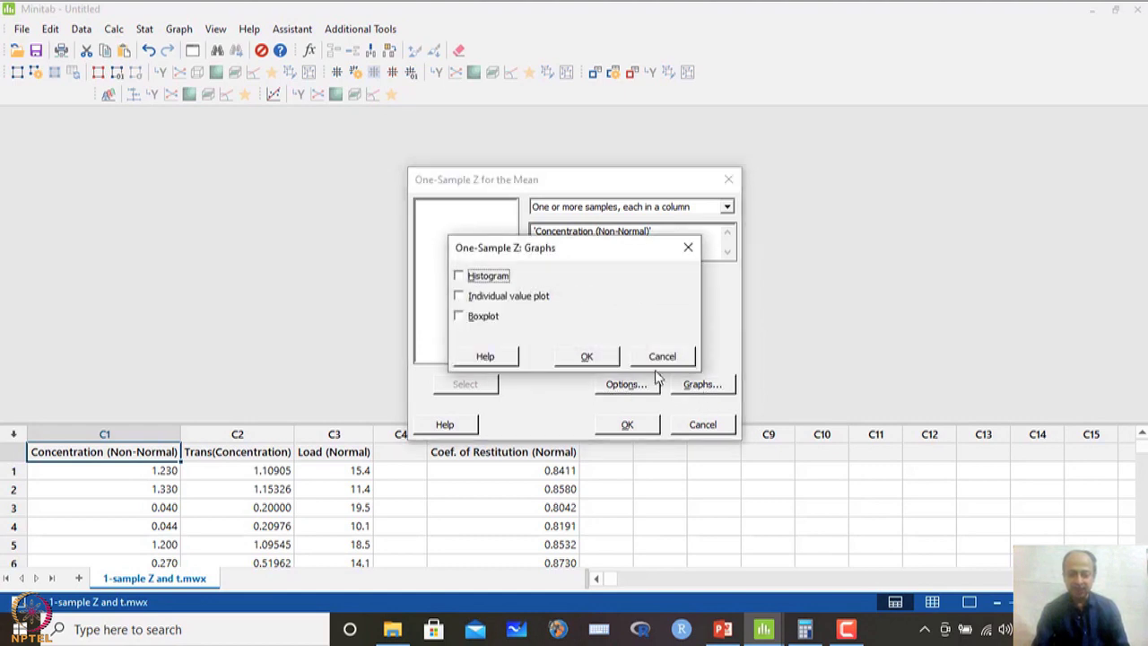
left_click(475, 319)
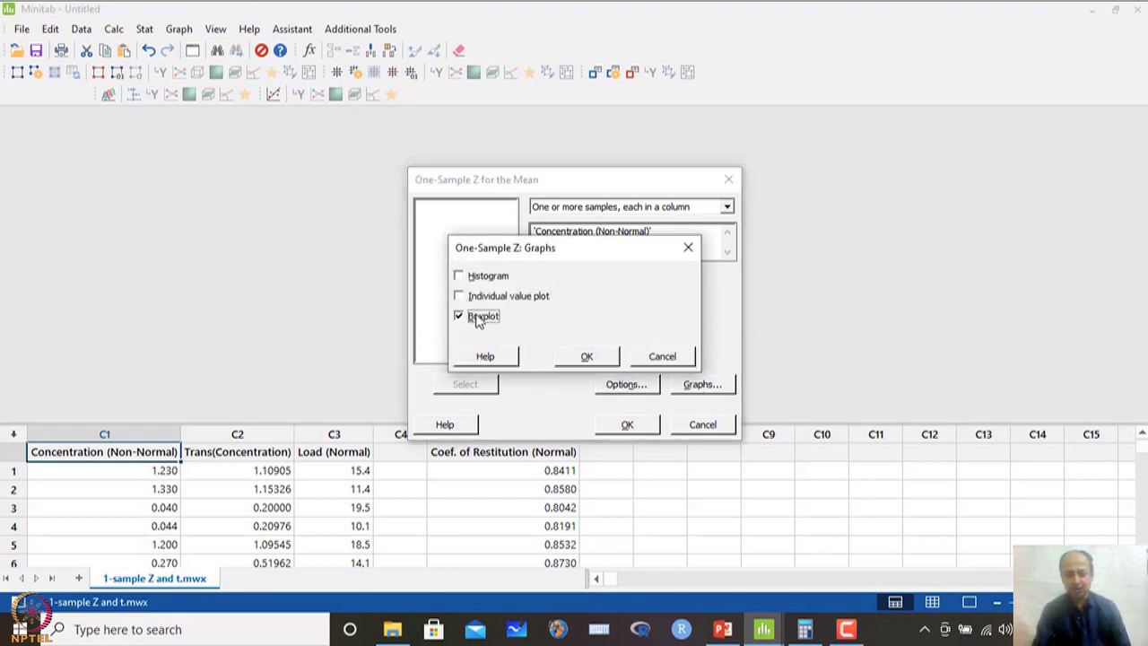
left_click(587, 358)
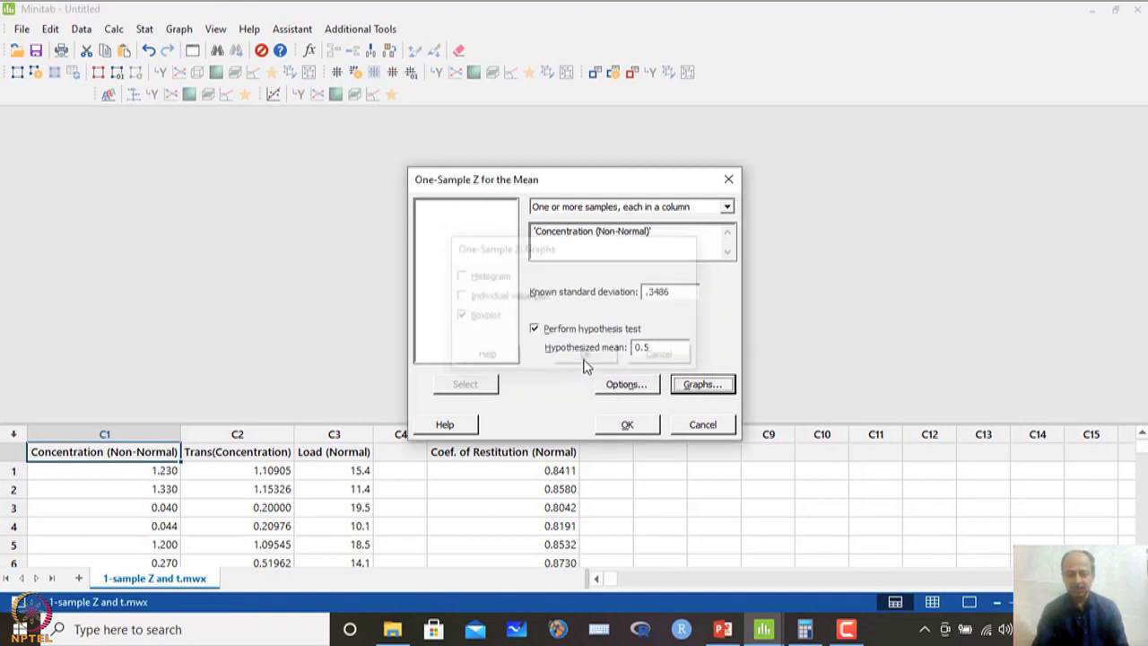
left_click(627, 427)
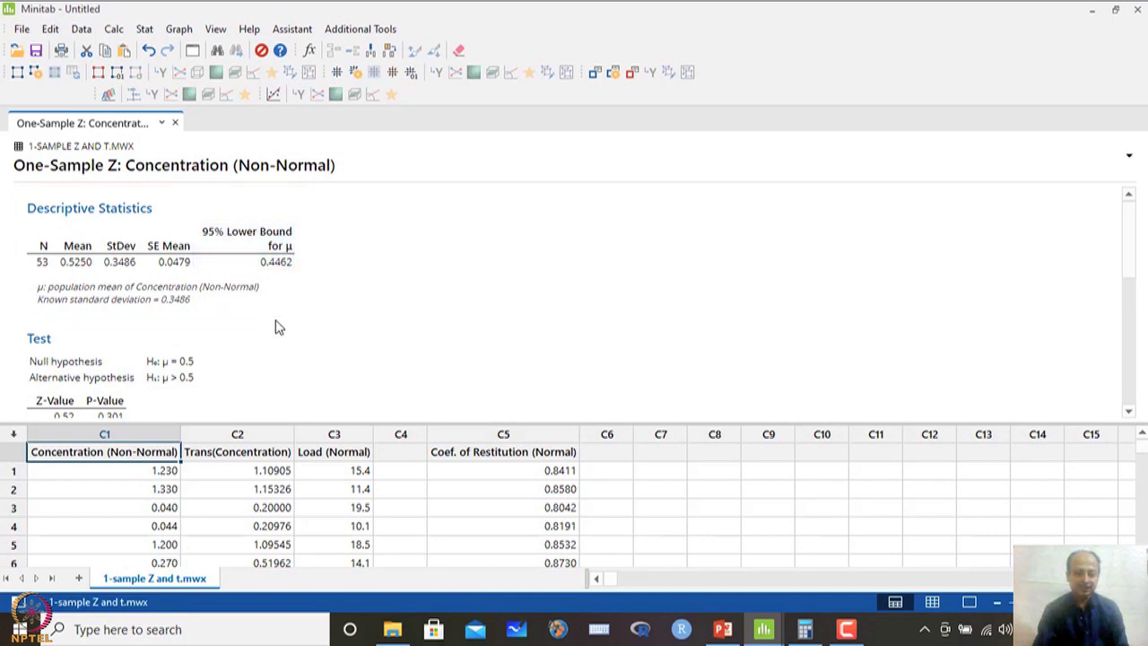
scroll(278, 325, "down", 3)
scroll(278, 325, "up", 2)
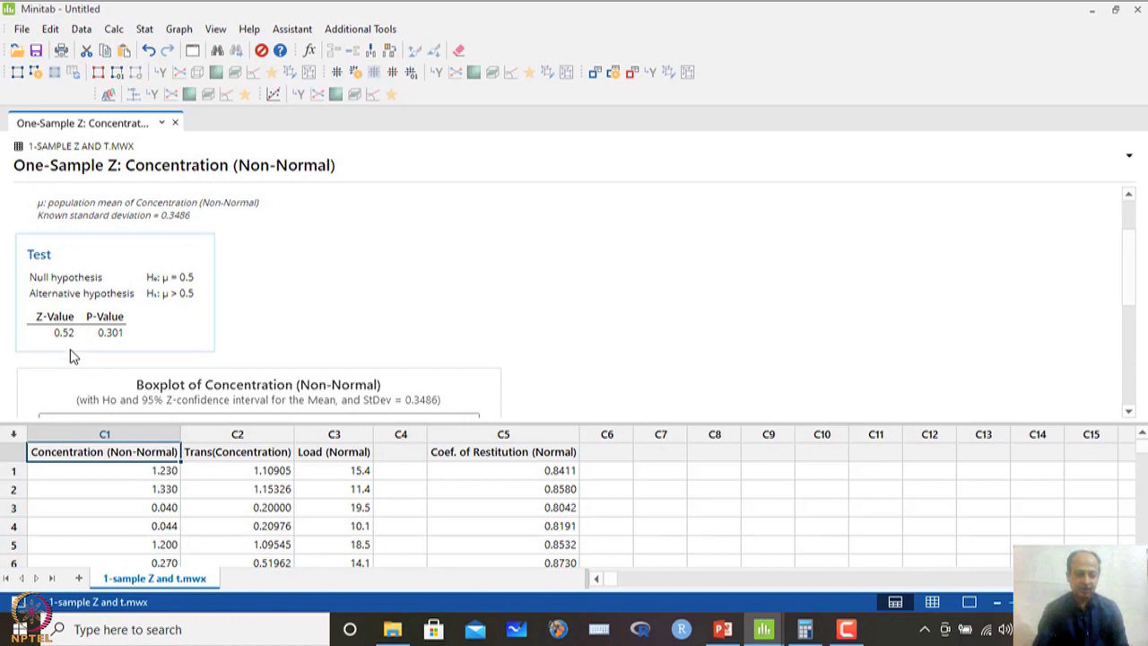
Switch to PowerPoint to compare the Z-value and p-value with the One-Sample Z Test slide, and return to Minitab.
left_click(723, 629)
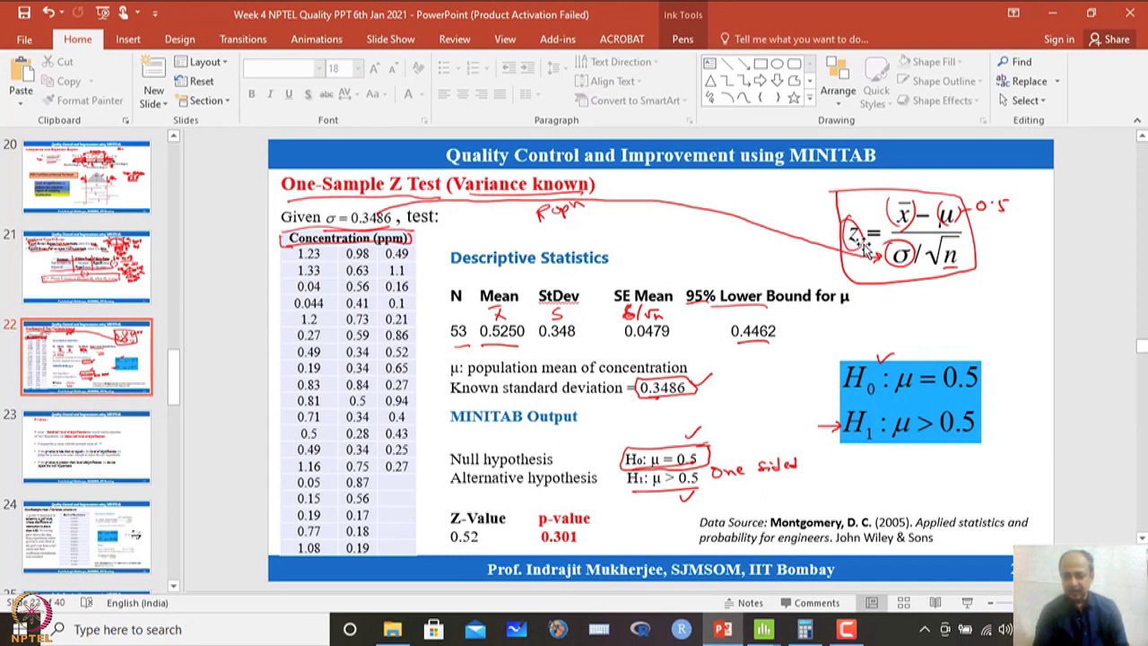
mouse_move(764, 629)
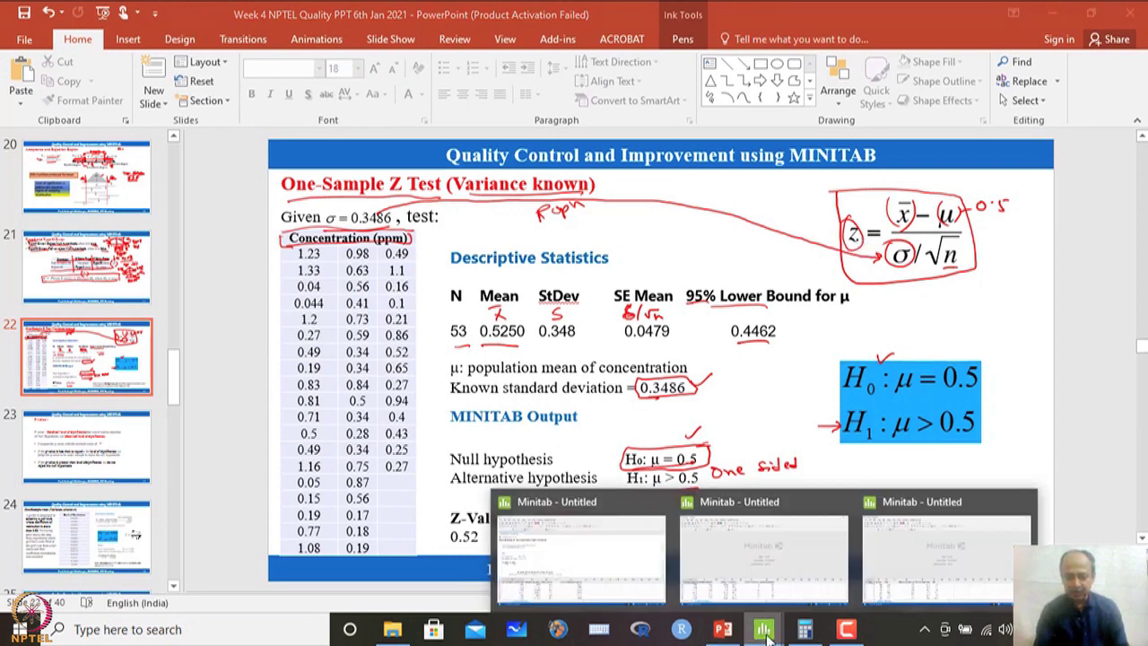
left_click(628, 567)
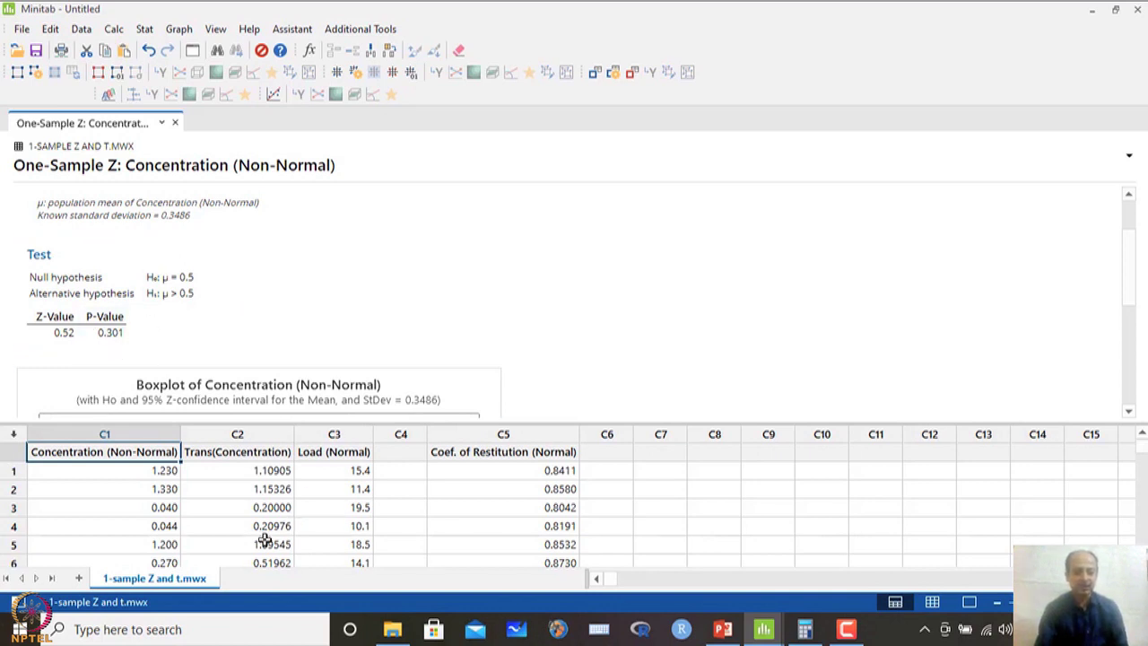
Inspect the Concentration (Non-Normal) column in the worksheet, recheck the PowerPoint slide, and return to Minitab.
left_click(164, 470)
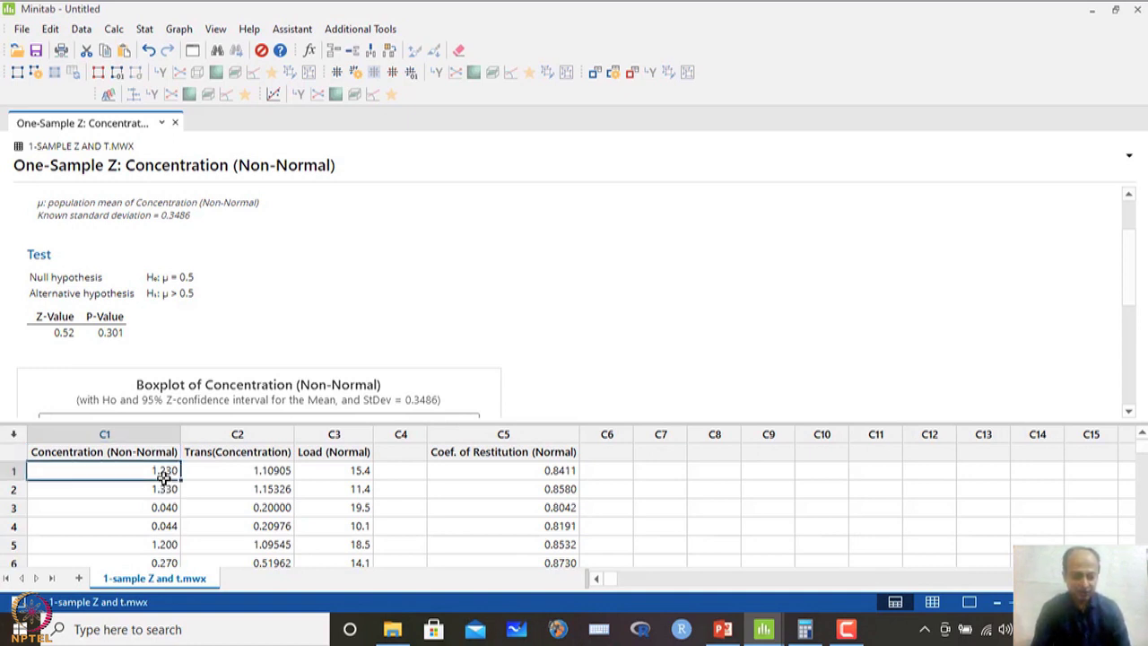
left_click(159, 452)
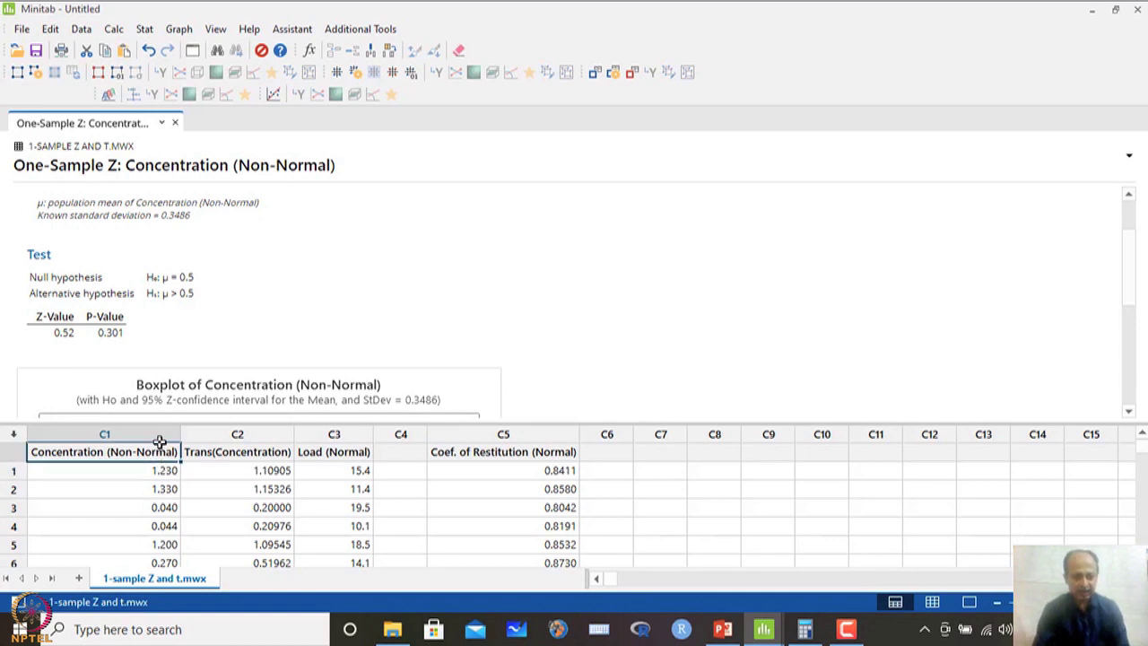
left_click(160, 437)
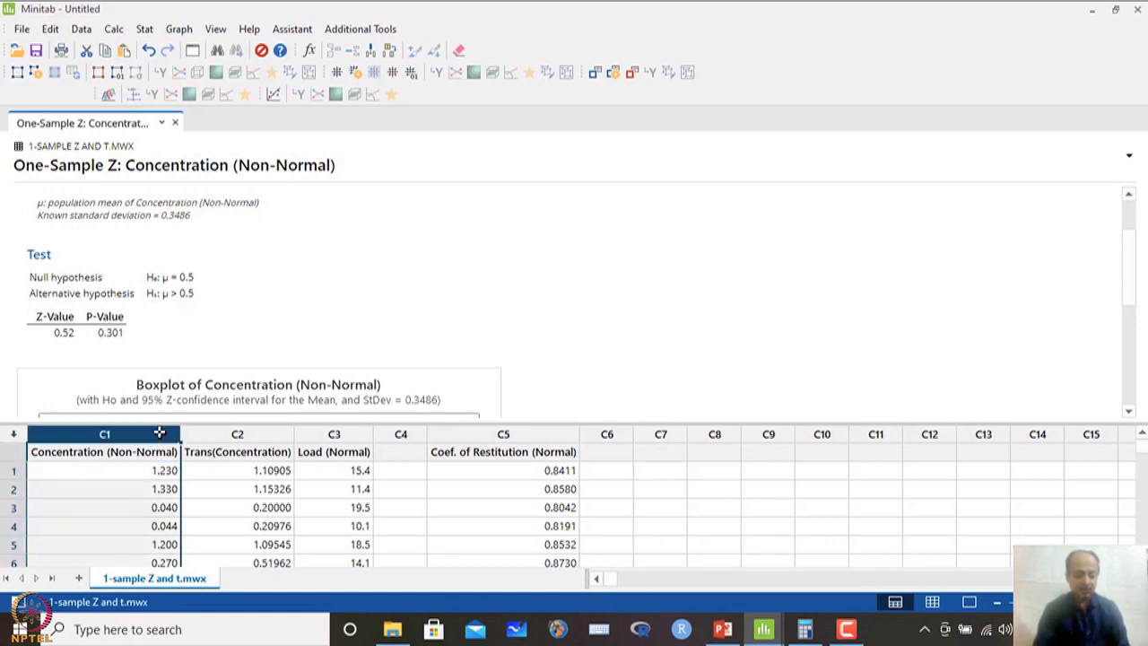
left_click(162, 466)
left_click(159, 436)
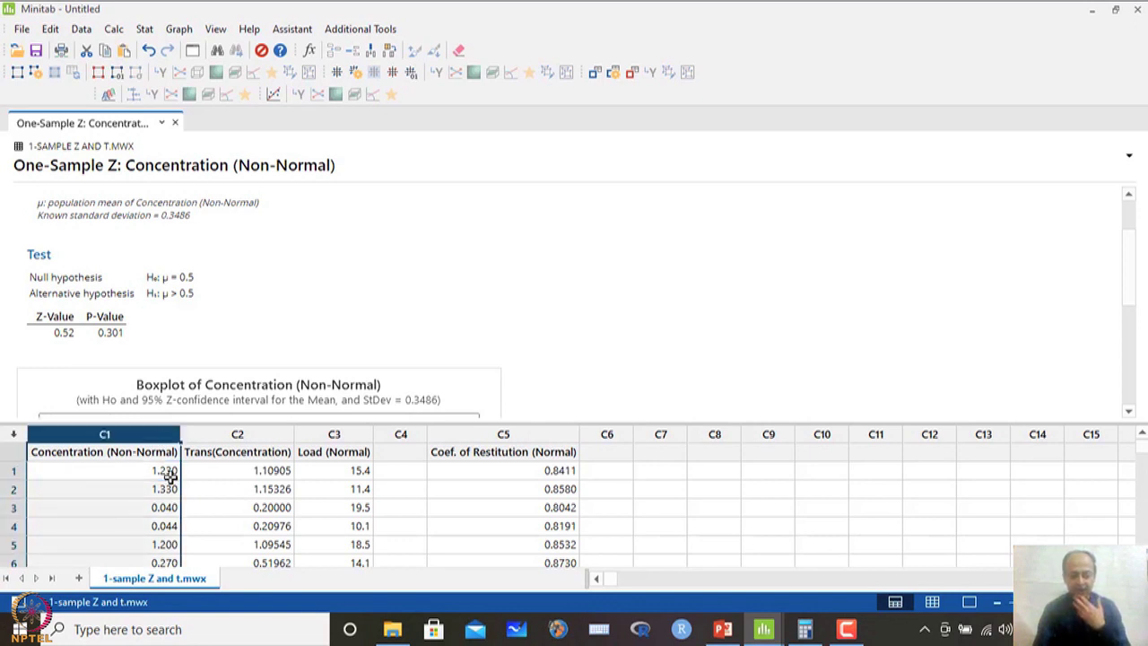
left_click(723, 630)
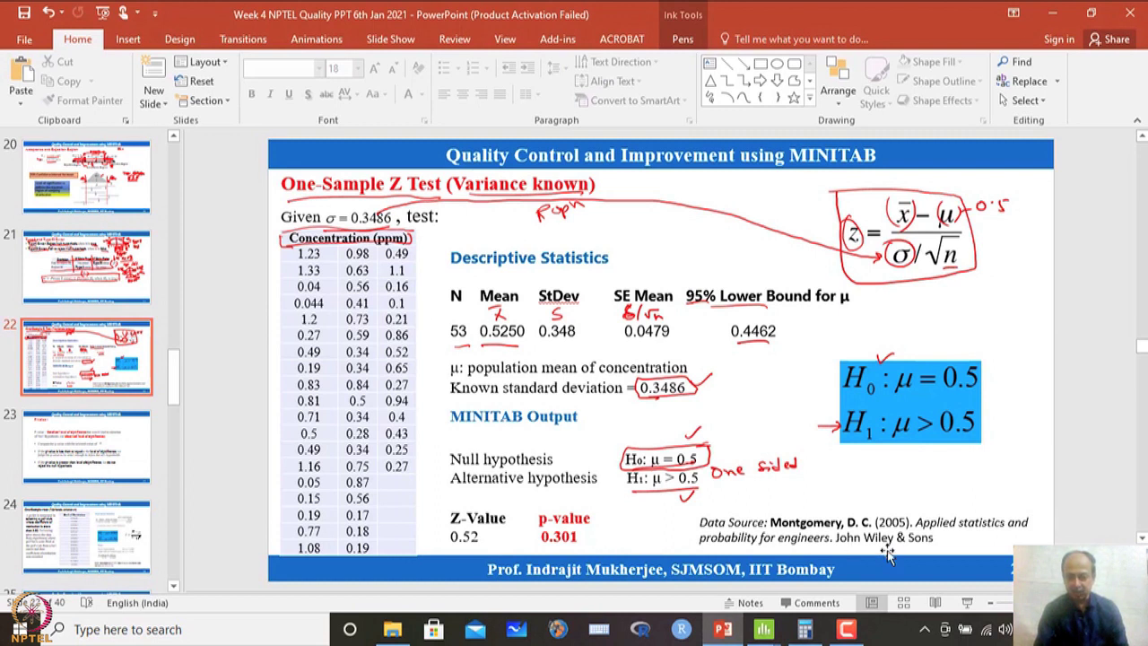
left_click(725, 630)
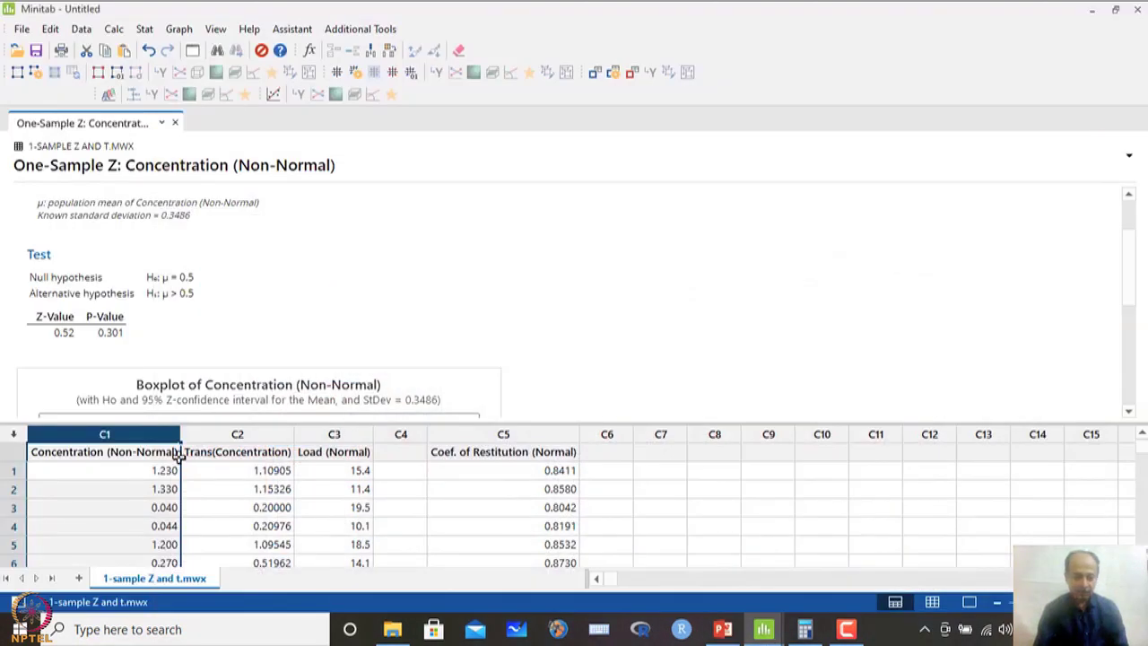
Run an Anderson-Darling normality test on Concentration (Non-Normal) without percentile lines.
left_click(158, 456)
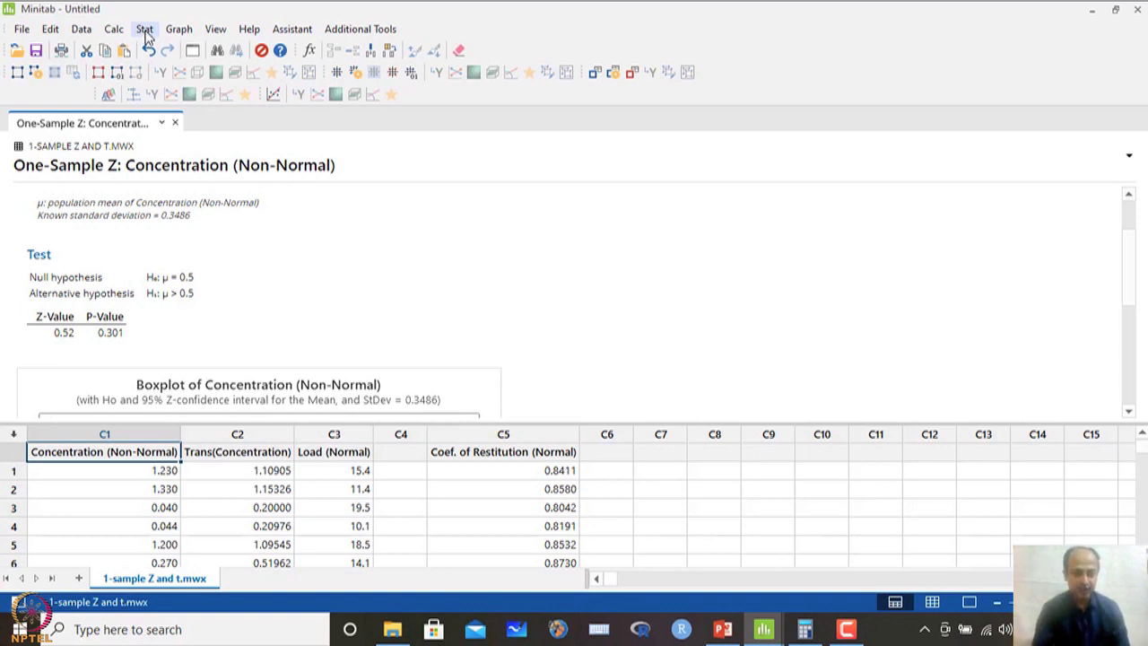
left_click(145, 34)
mouse_move(154, 47)
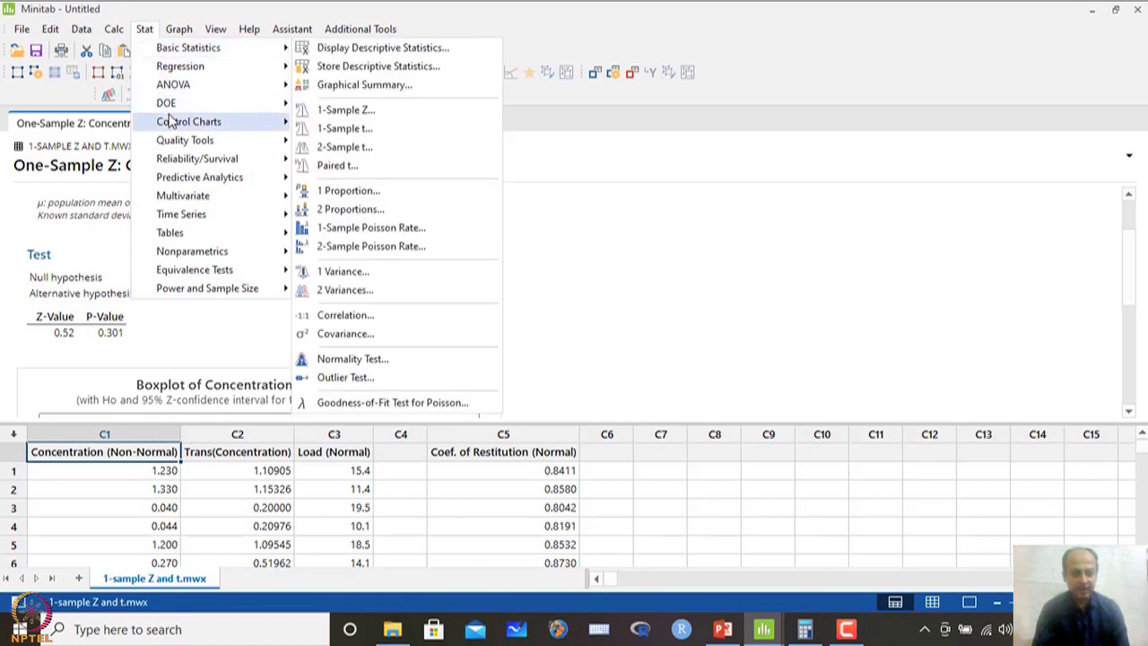
mouse_move(172, 127)
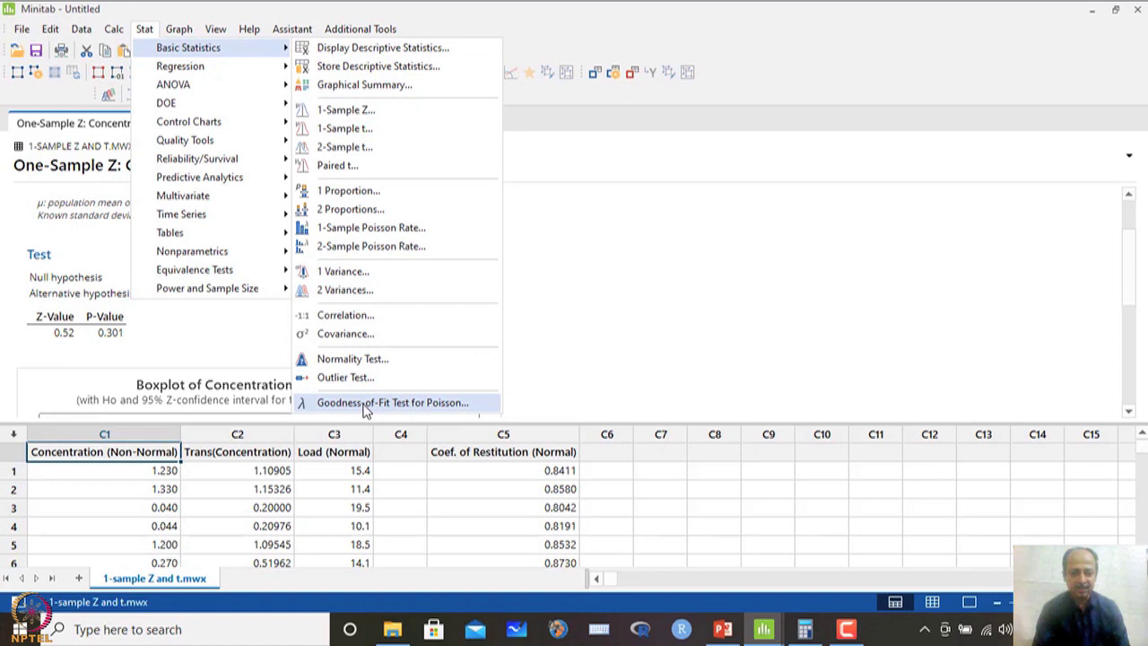
left_click(366, 361)
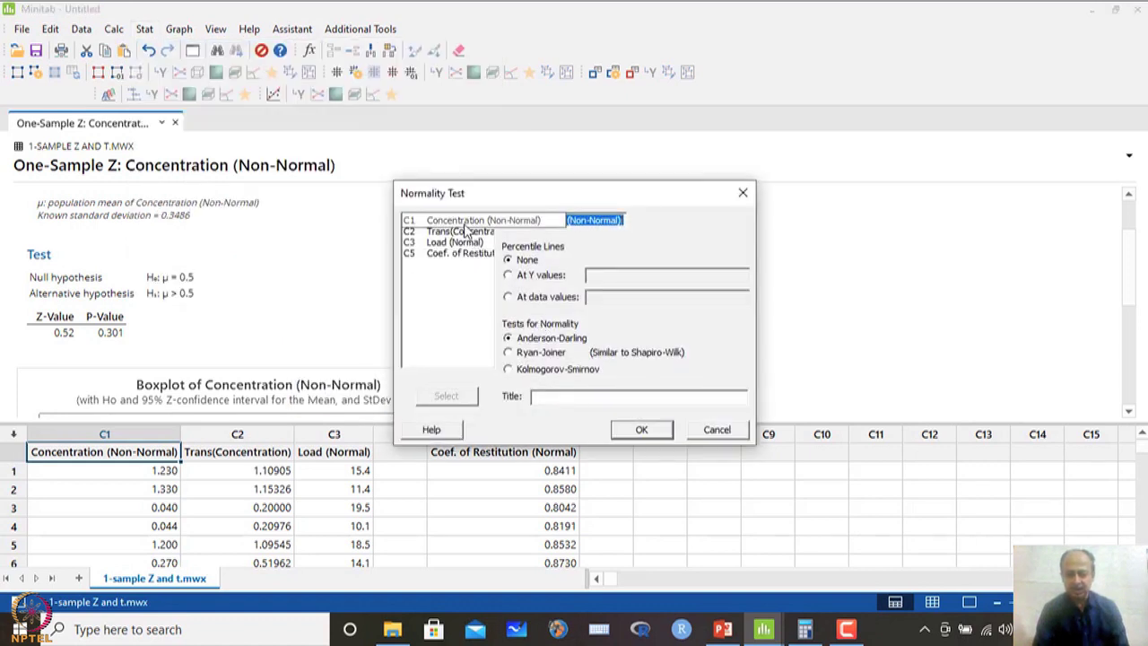
left_click(589, 277)
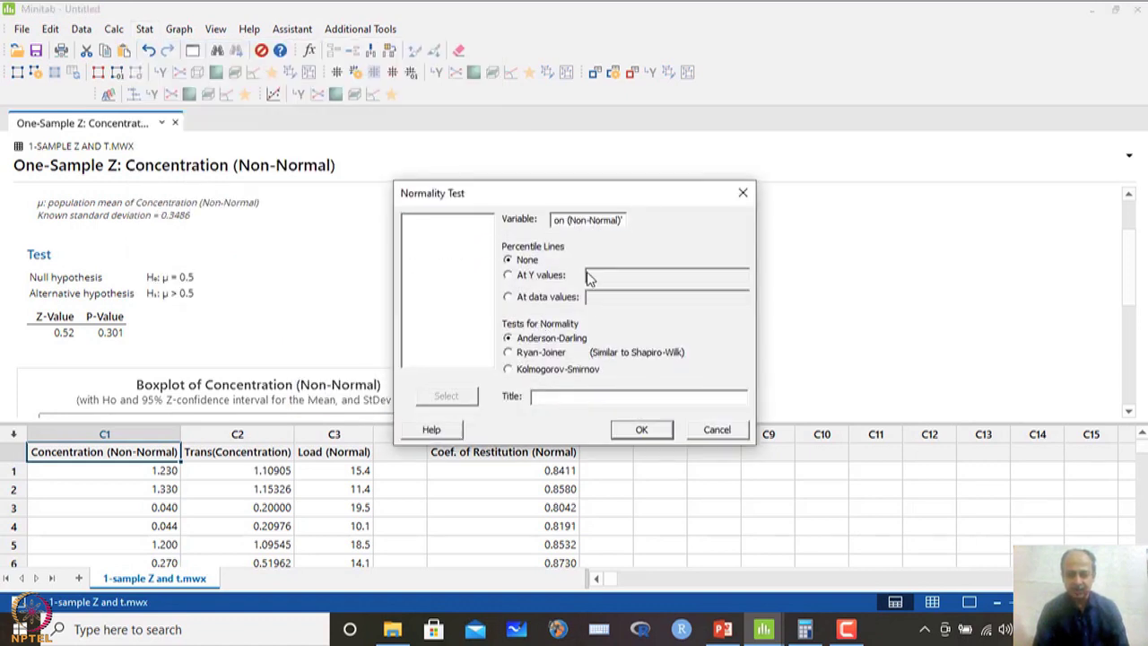
left_click(640, 430)
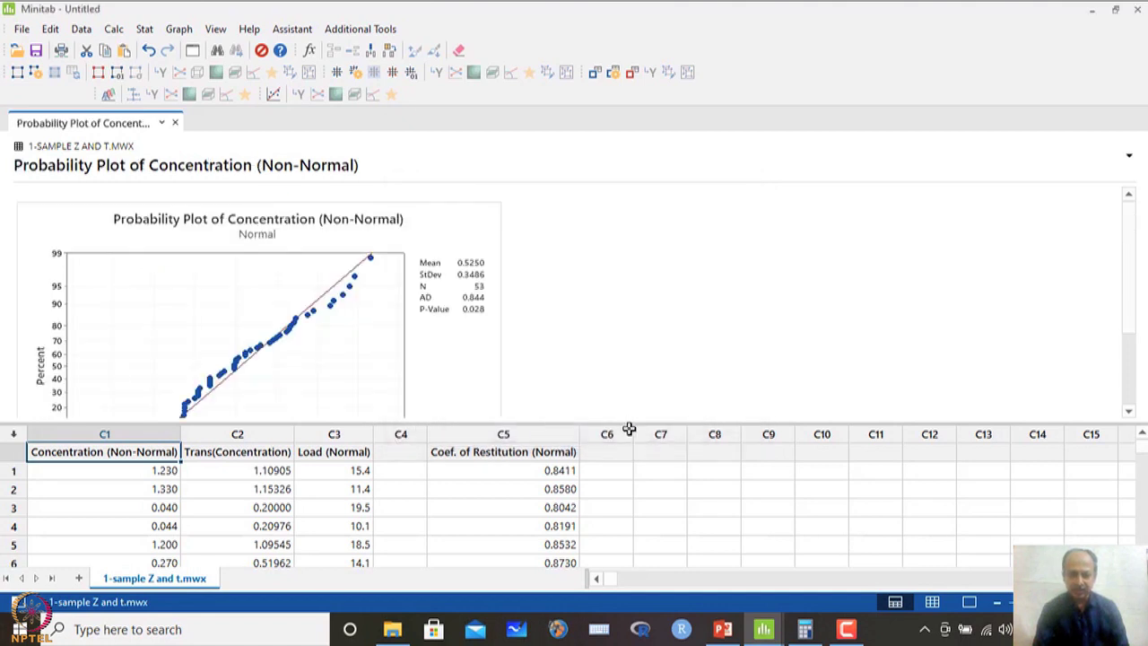
Enlarge the probability plot of Concentration (Non-Normal), examine its fit and p-value, and close the enlarged view.
double_click(391, 234)
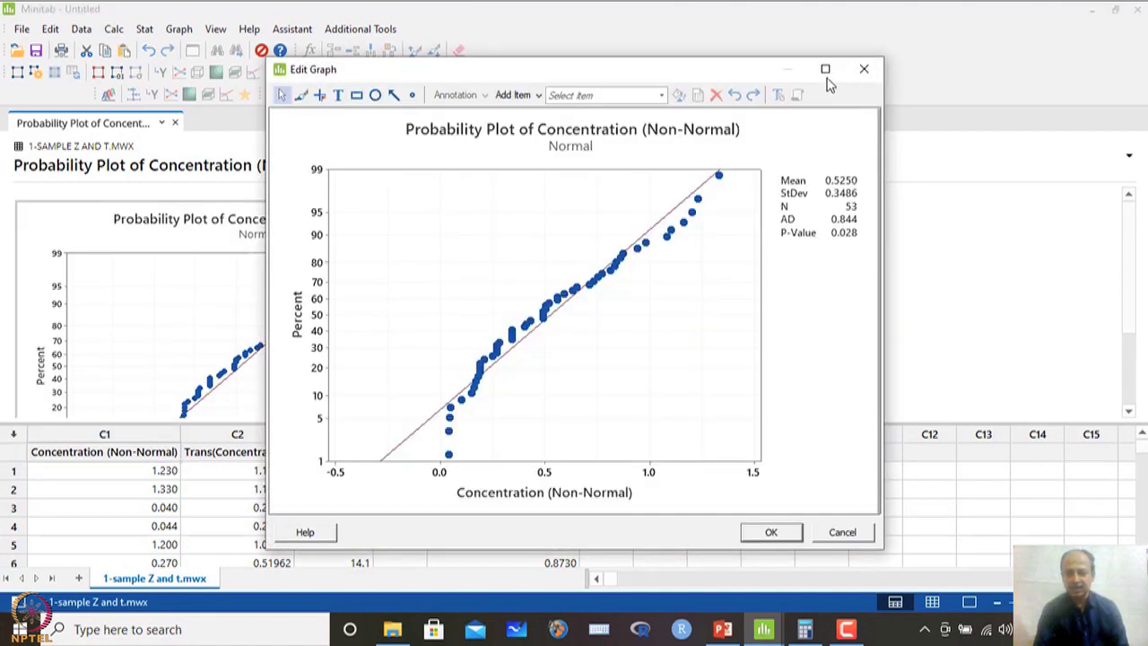
left_click(825, 69)
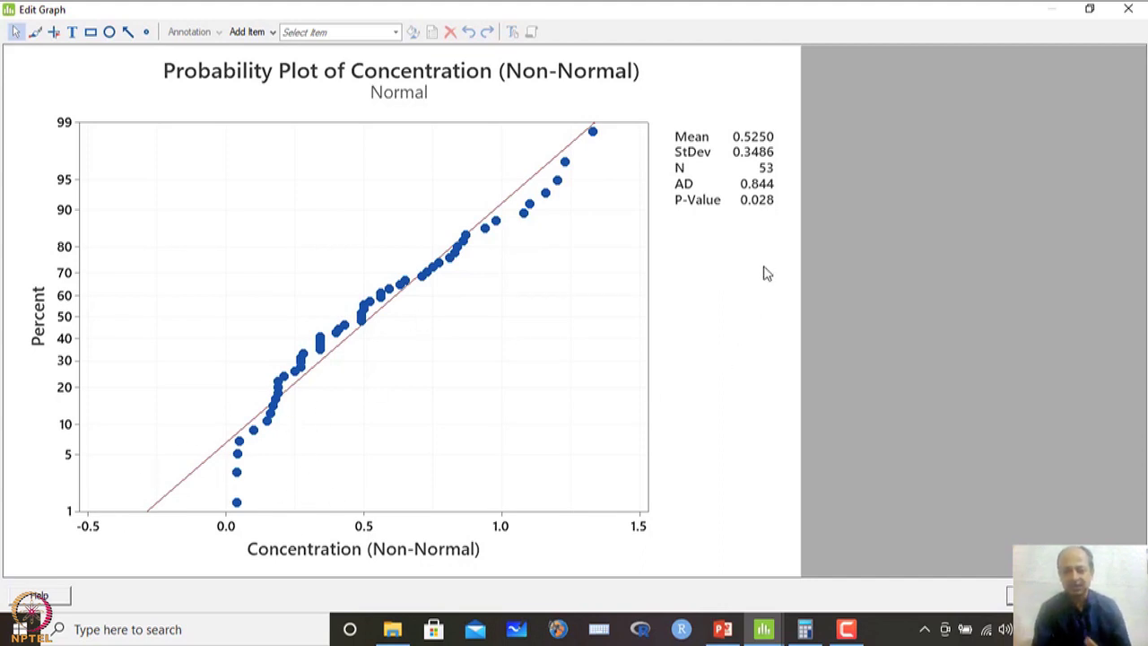
left_click(1130, 11)
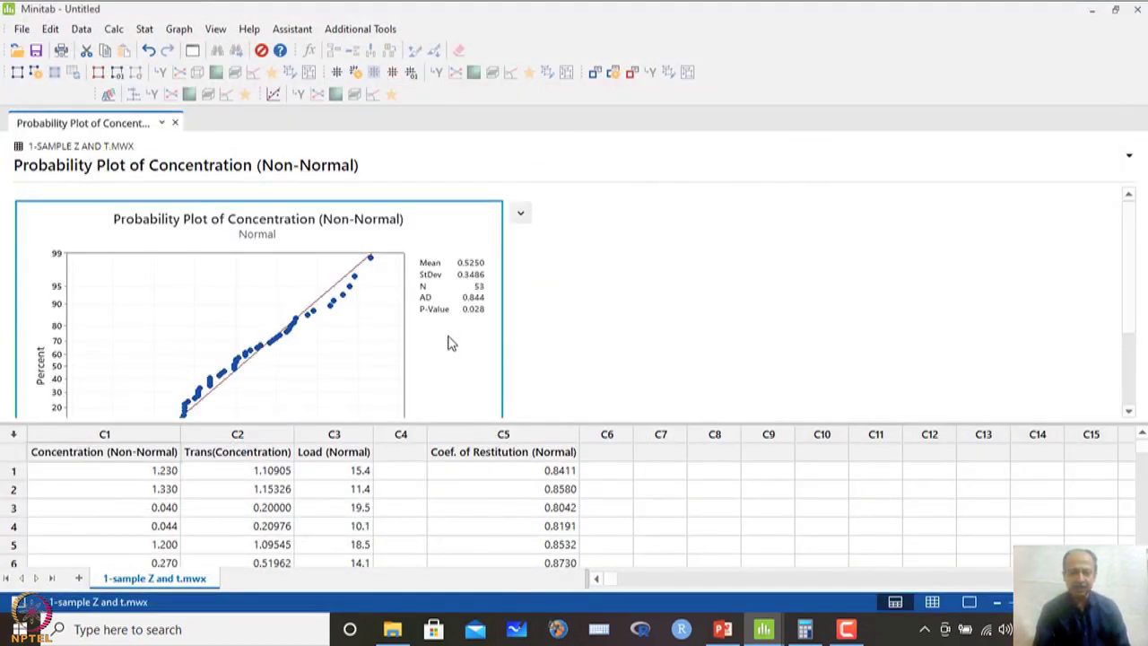
Set up a Box-Cox transformation of Concentration (Non-Normal), with all observations in one column and subgroup size 1.
left_click(234, 468)
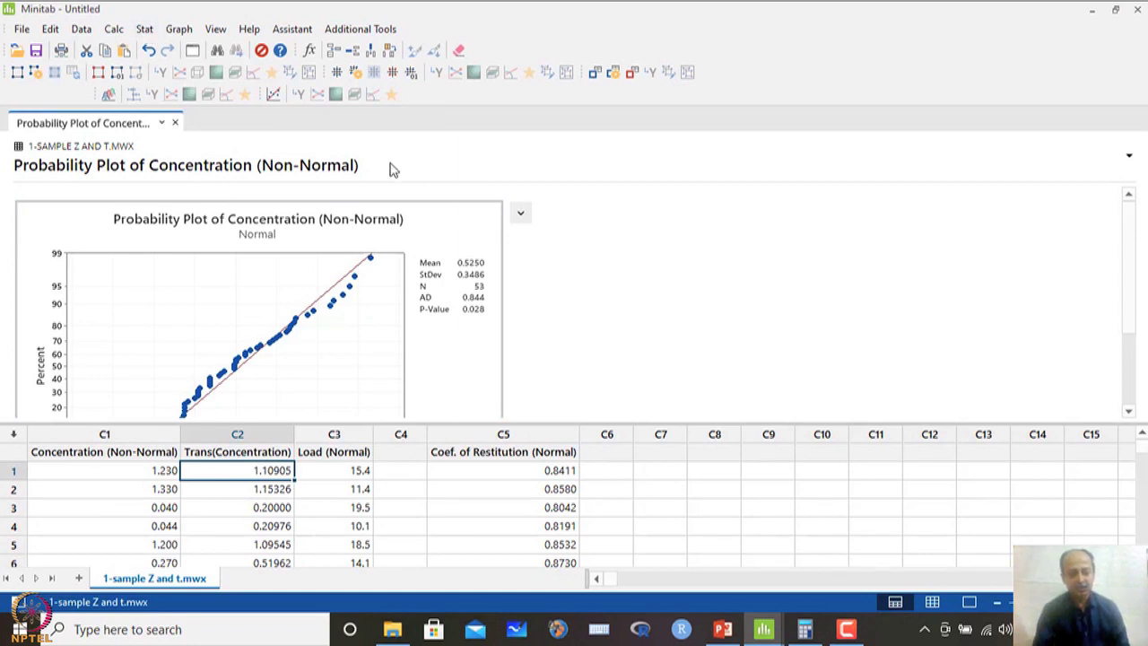
left_click(145, 30)
mouse_move(150, 51)
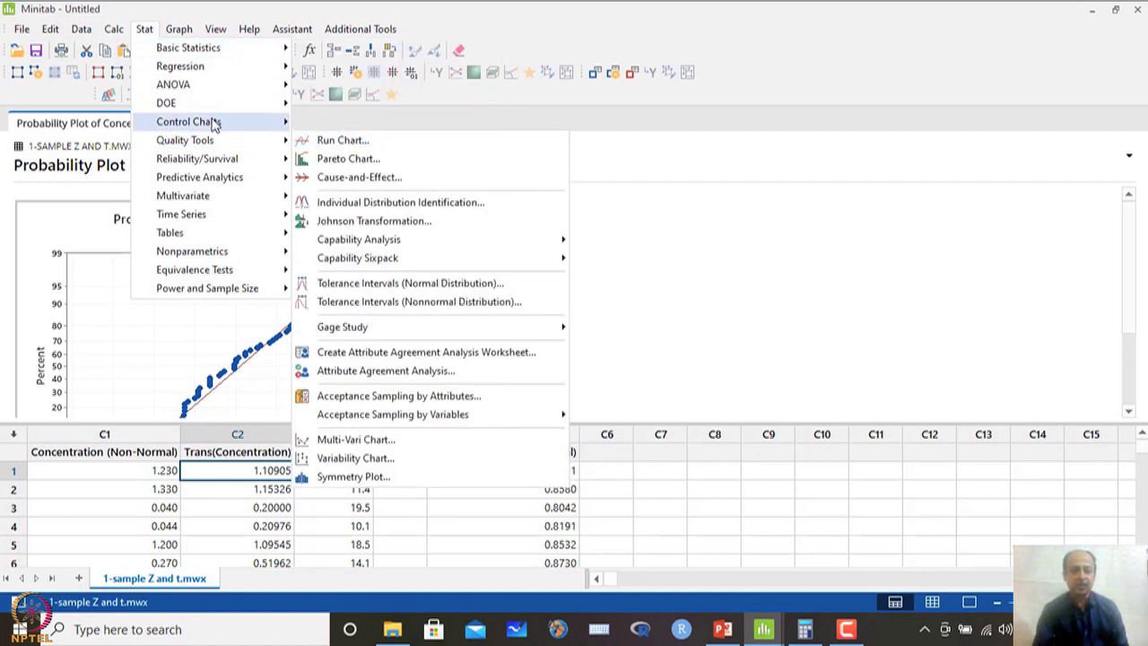
left_click(377, 126)
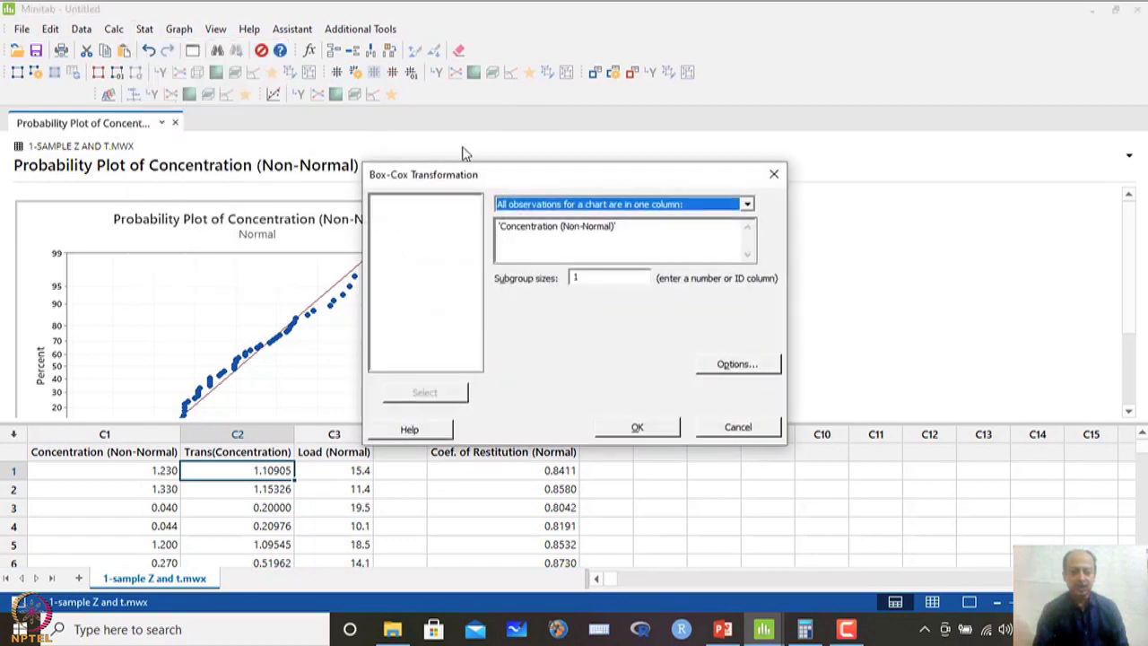
left_click(642, 226)
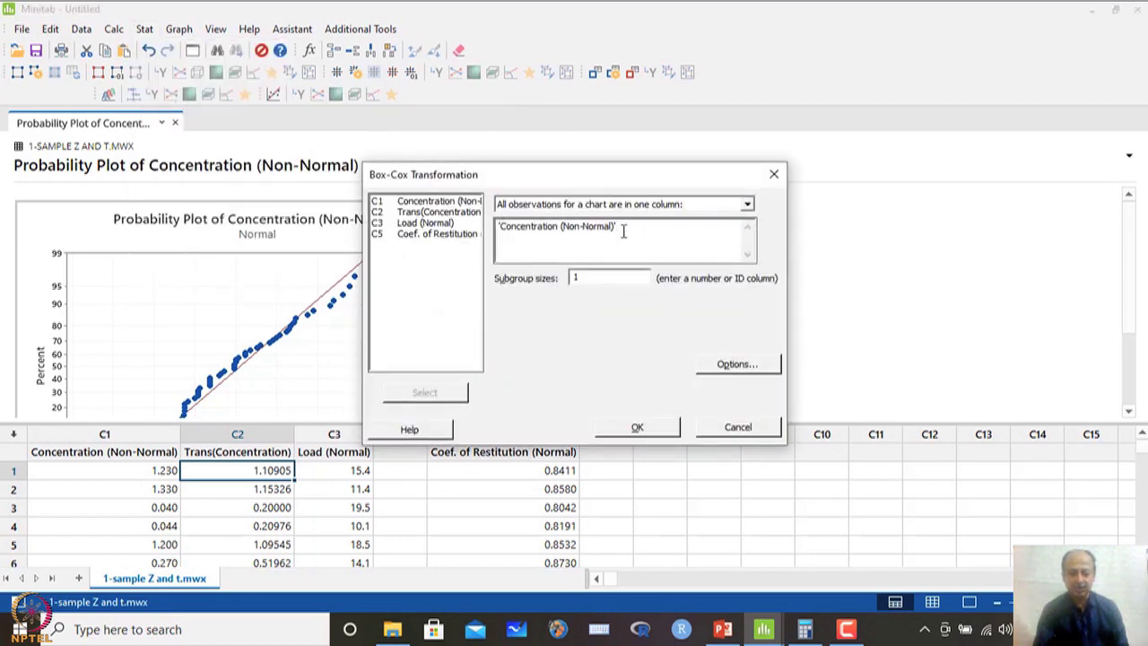
triple_click(634, 227)
double_click(446, 204)
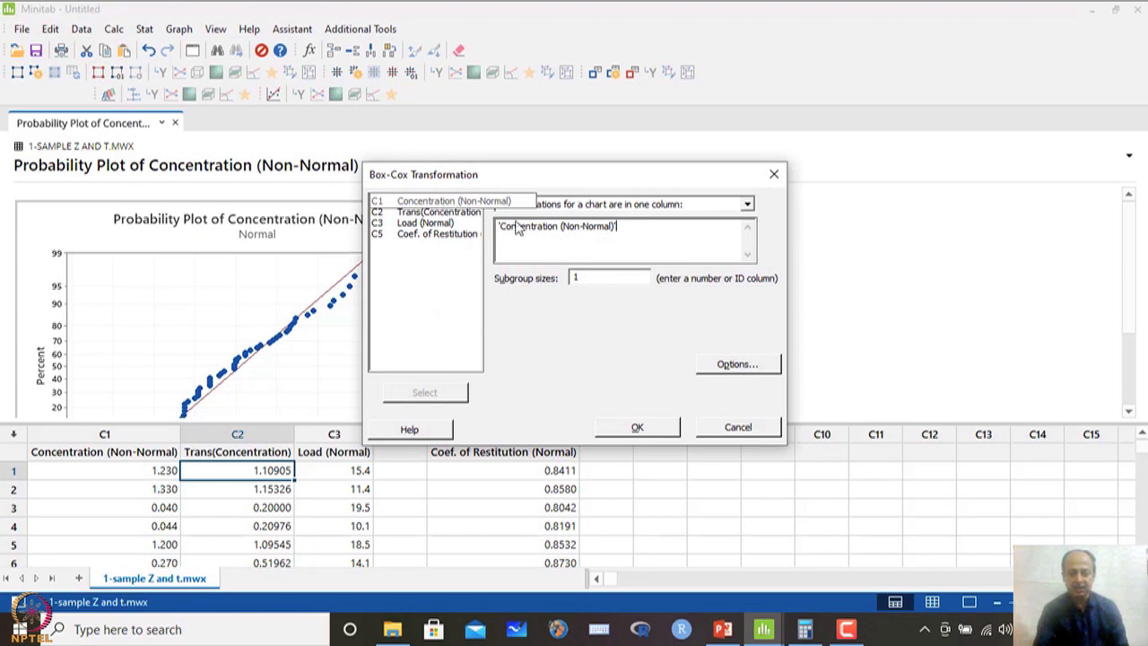
Use the optimal or rounded λ, store the transformed data in c2, and run the Box-Cox transformation.
left_click(720, 373)
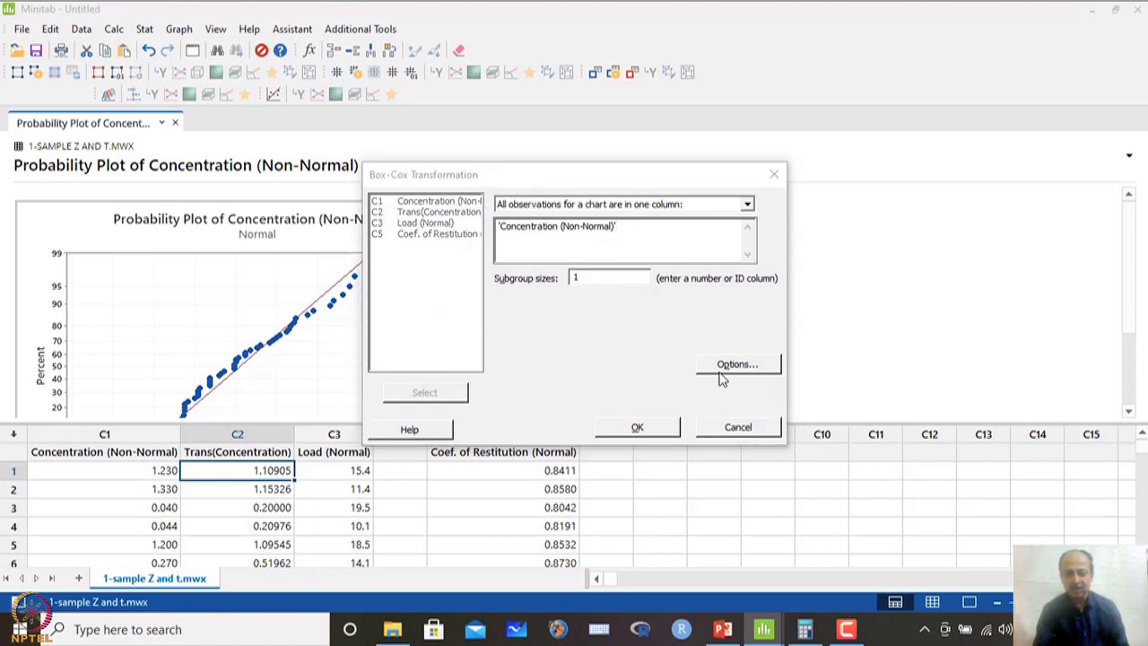
left_click(563, 305)
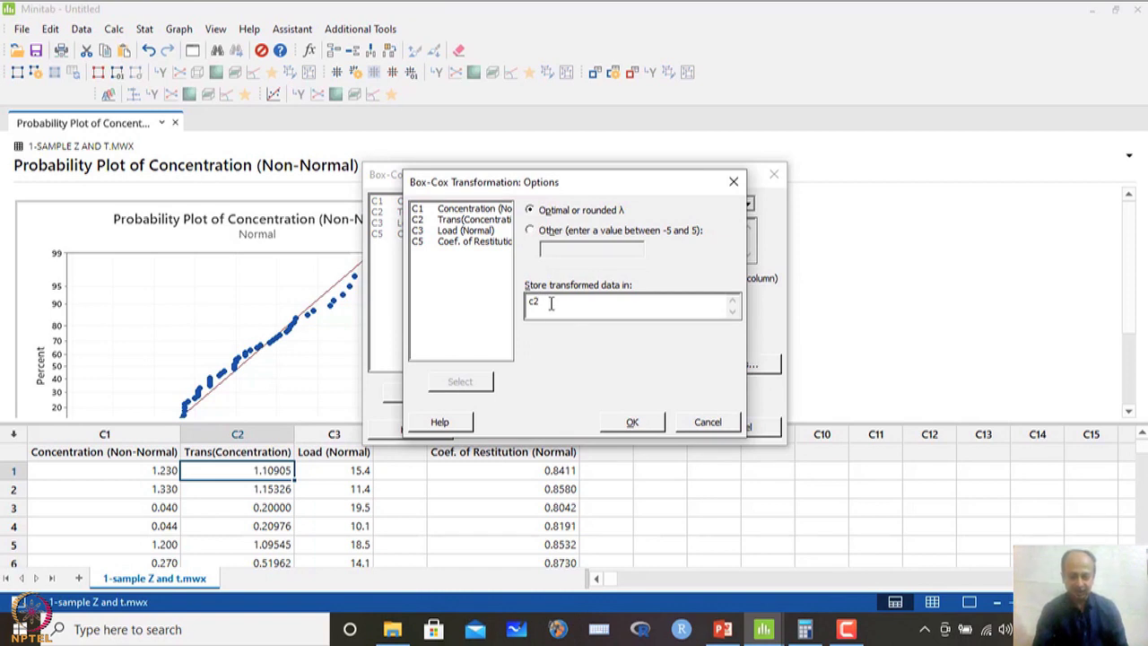
left_click(640, 428)
left_click(661, 428)
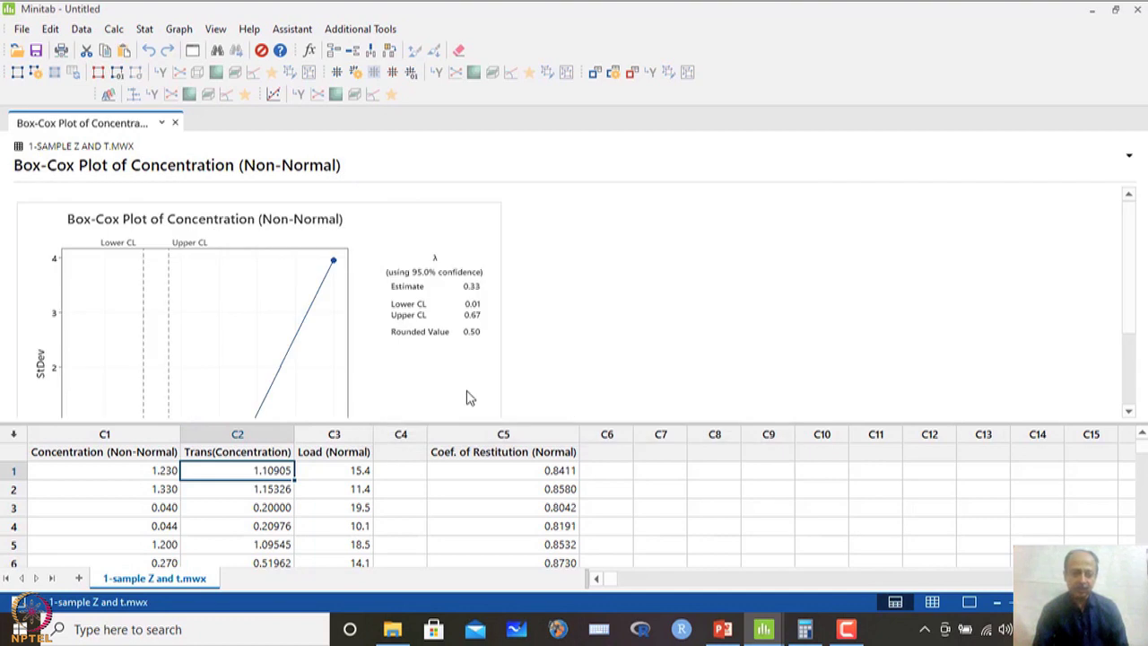
Enlarge the Box-Cox plot, examine the λ estimate, confidence limits and rounded value, and close the enlarged view.
double_click(403, 311)
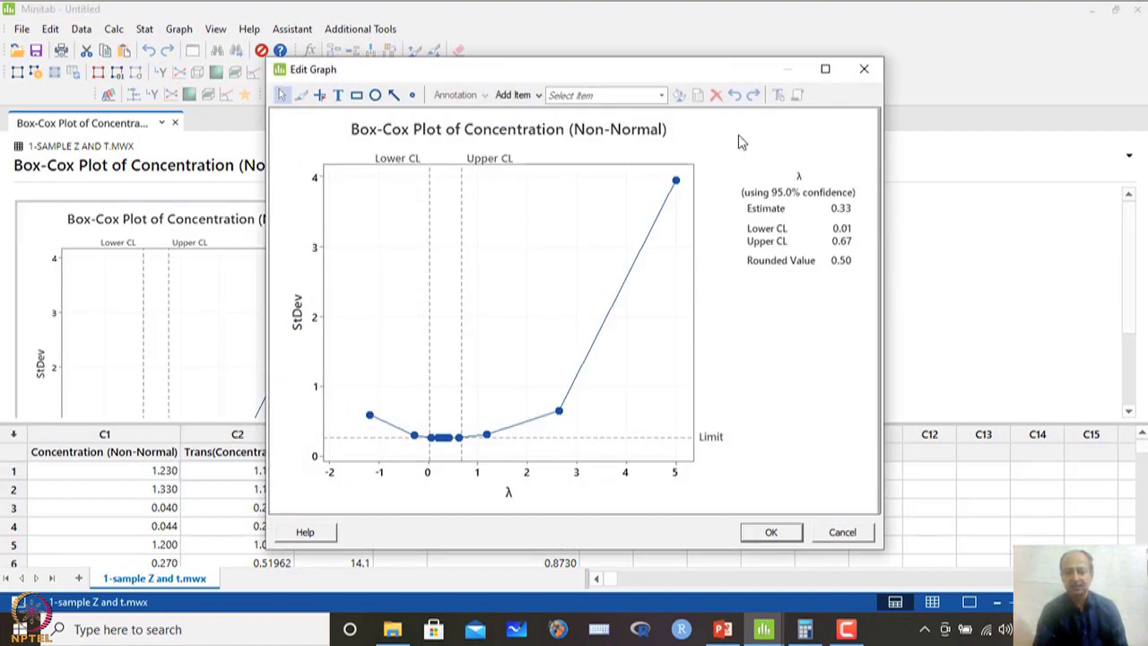
left_click(825, 69)
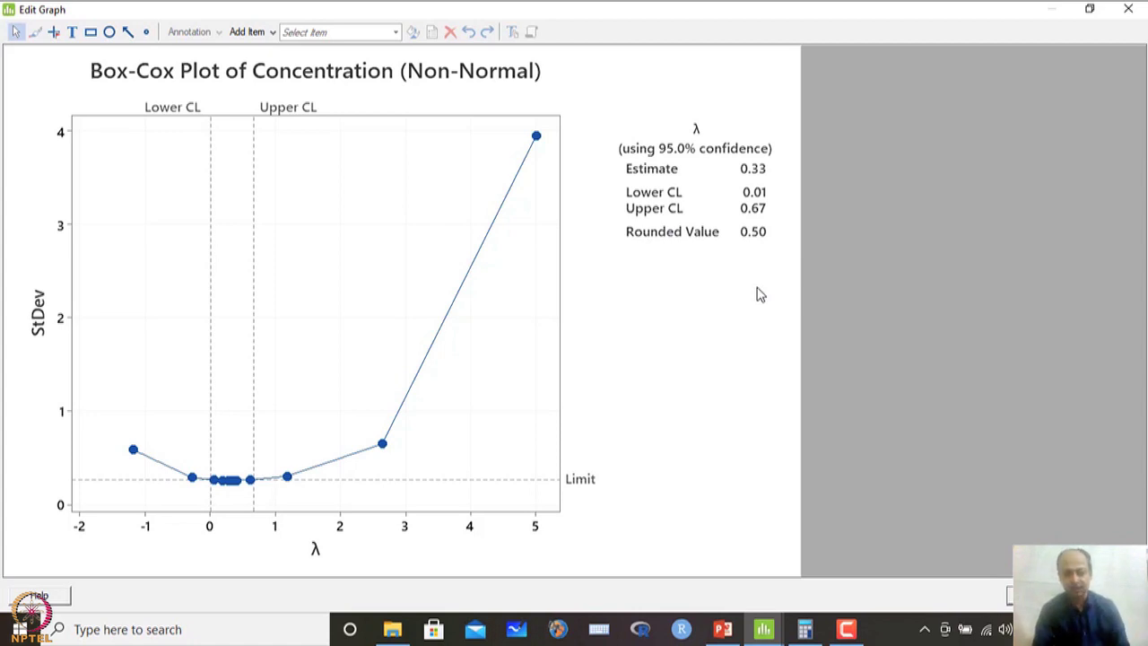
left_click(1127, 10)
left_click(323, 470)
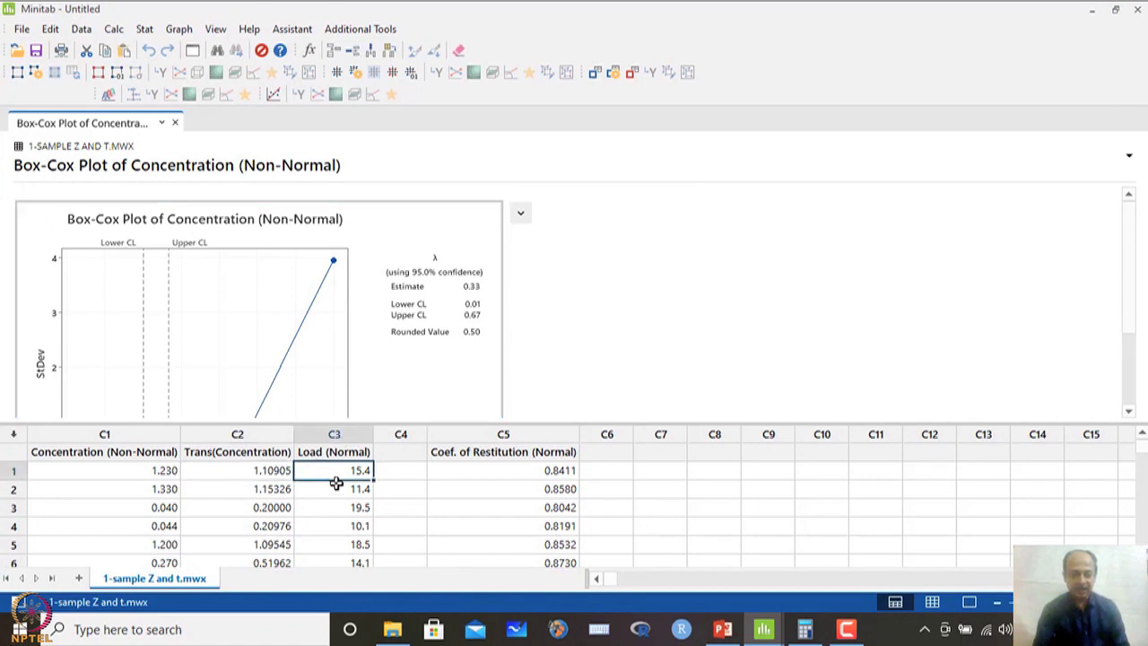
left_click(251, 470)
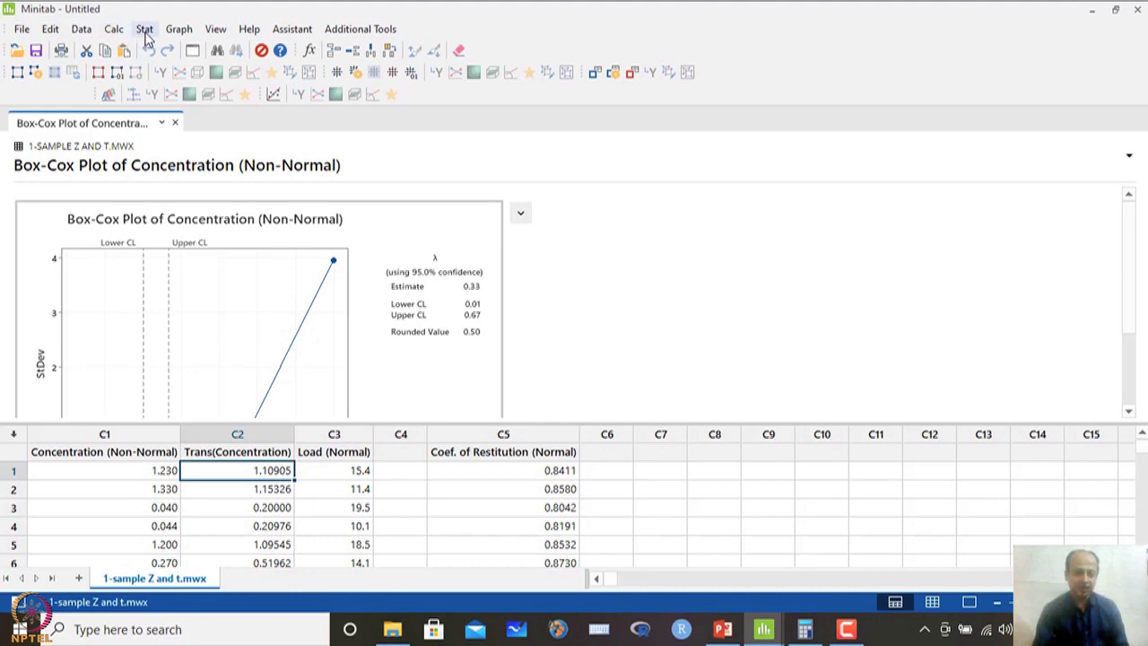
left_click(117, 34)
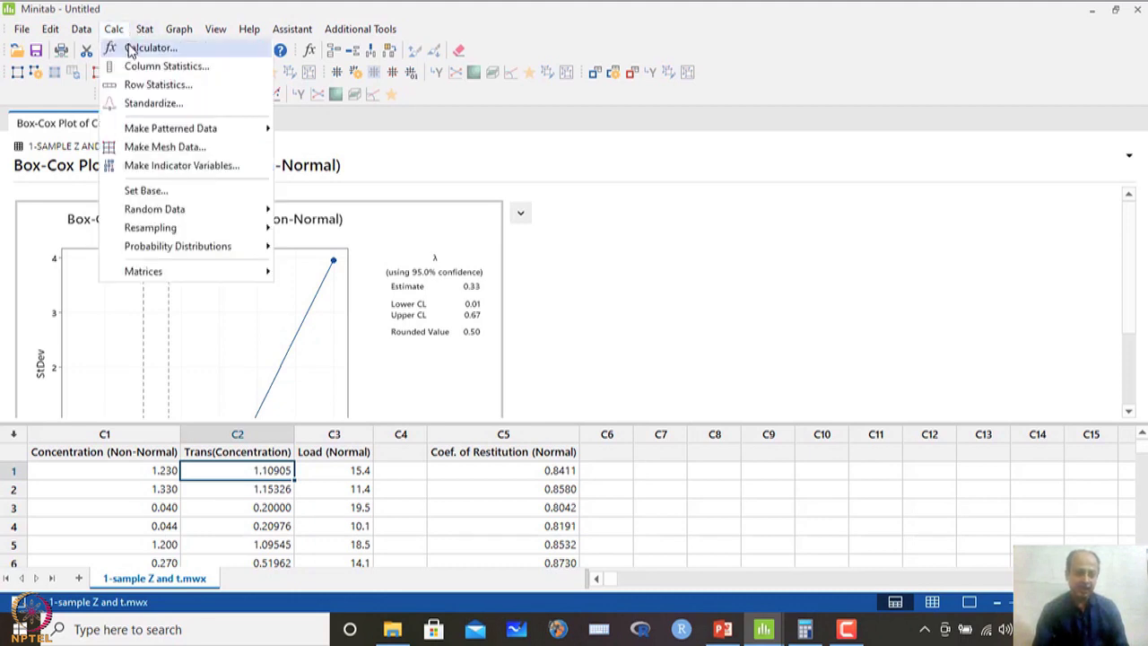
left_click(144, 48)
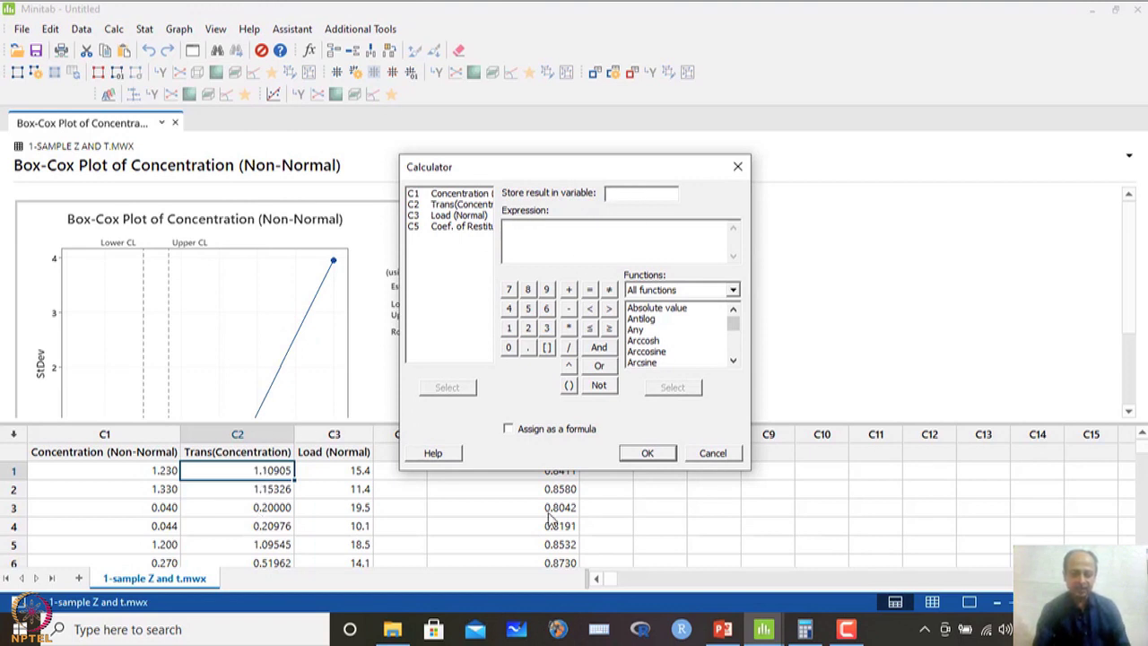
left_click(714, 453)
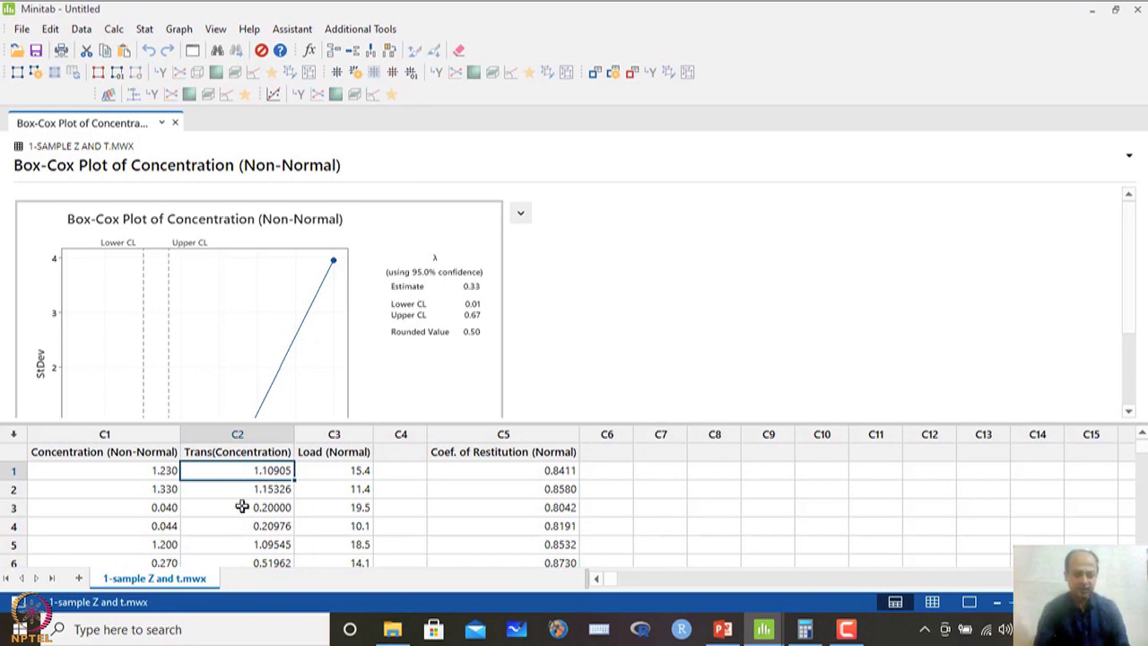
Close the Box-Cox output, set up a one-sample Z test on Trans(Concentration), and clear its known standard deviation.
left_click(175, 123)
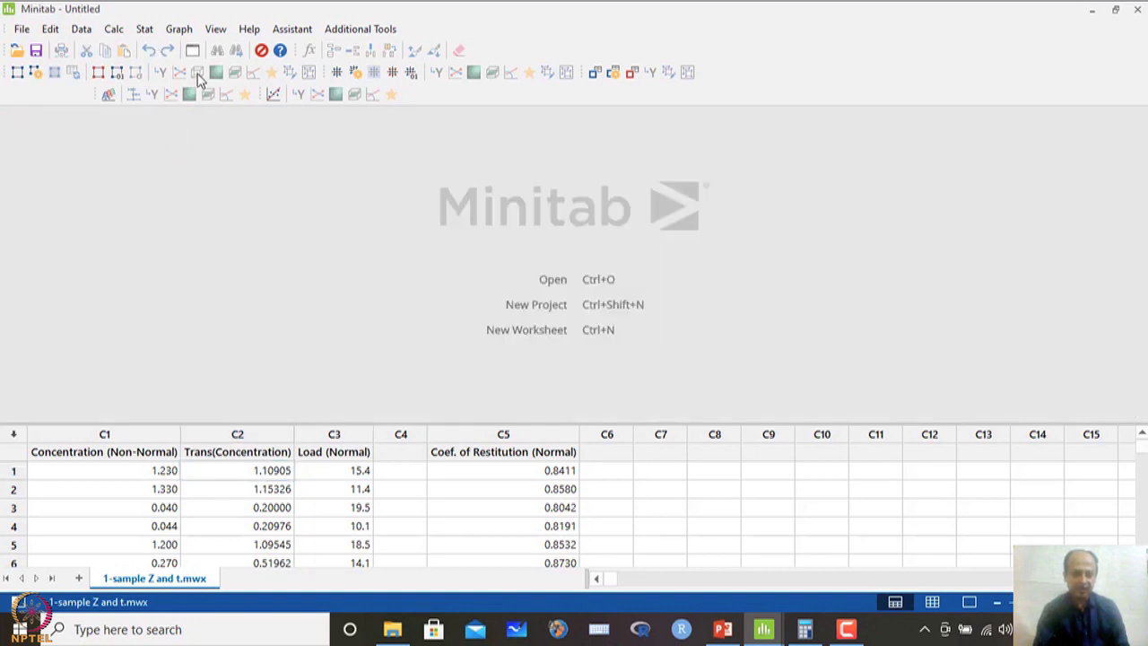
left_click(144, 29)
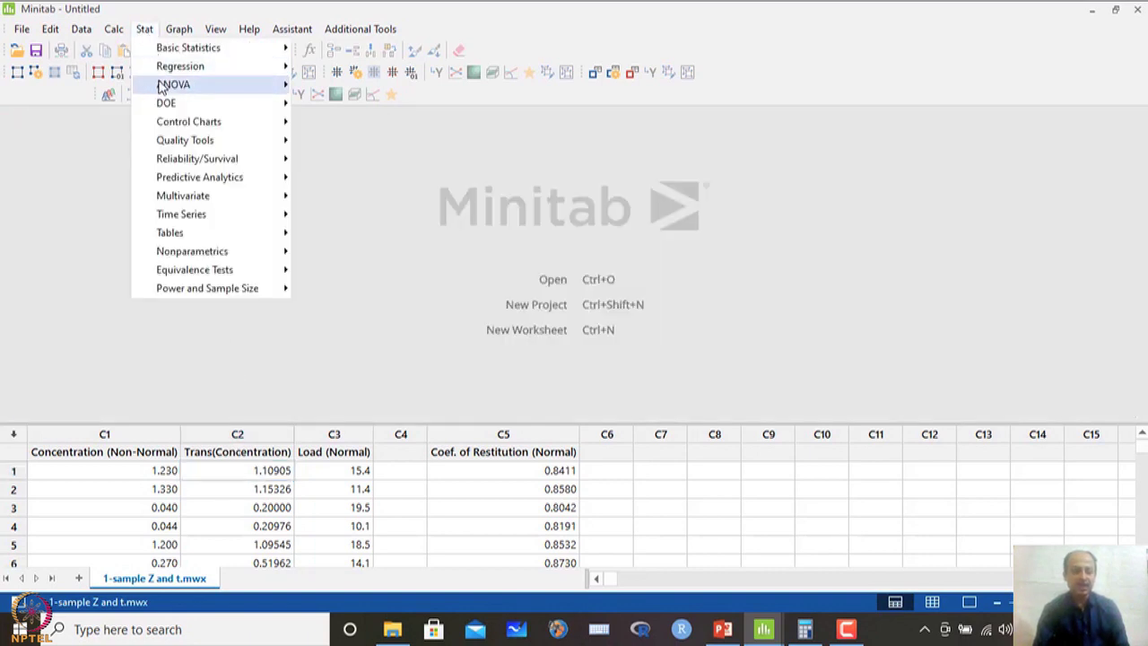
mouse_move(242, 47)
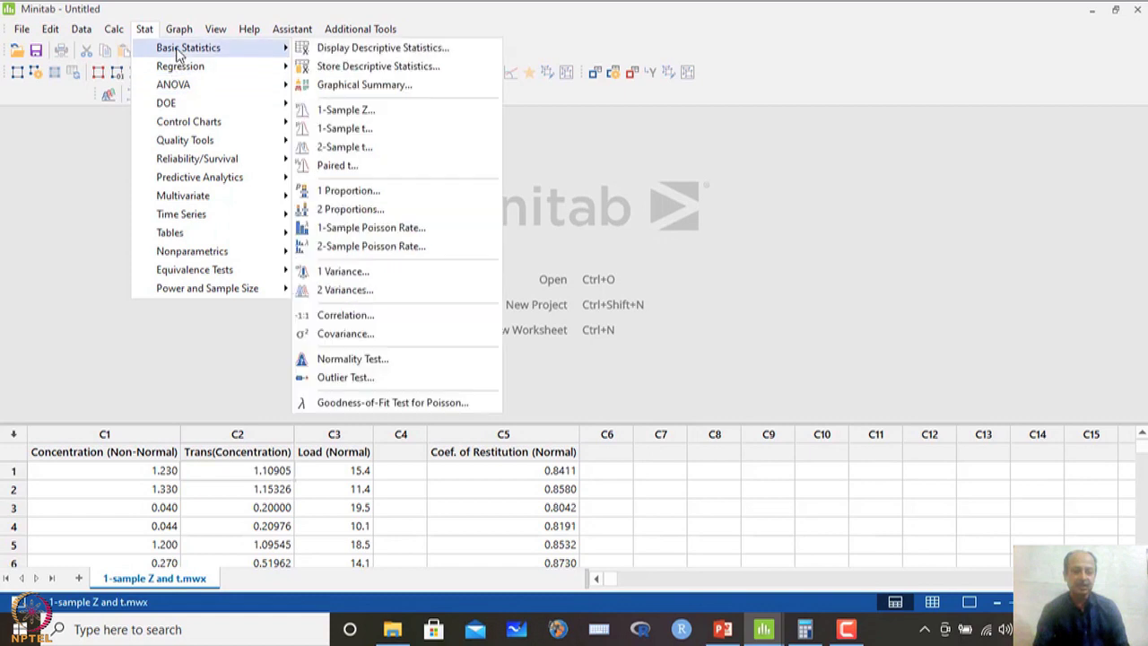
left_click(356, 113)
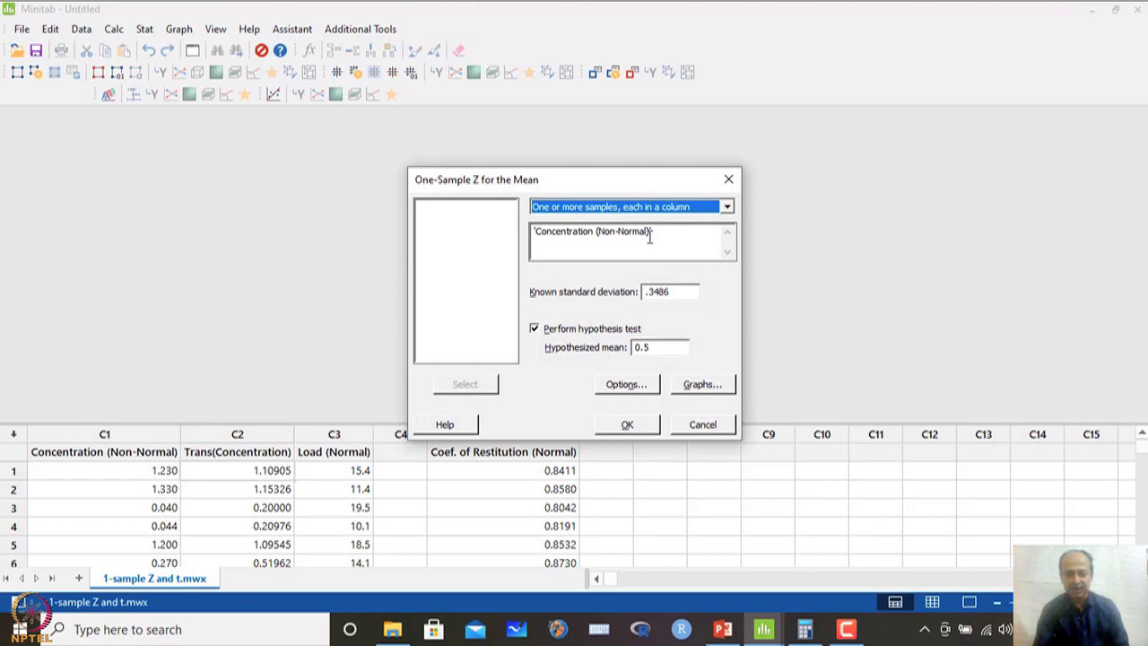
left_click_drag(667, 236, 528, 248)
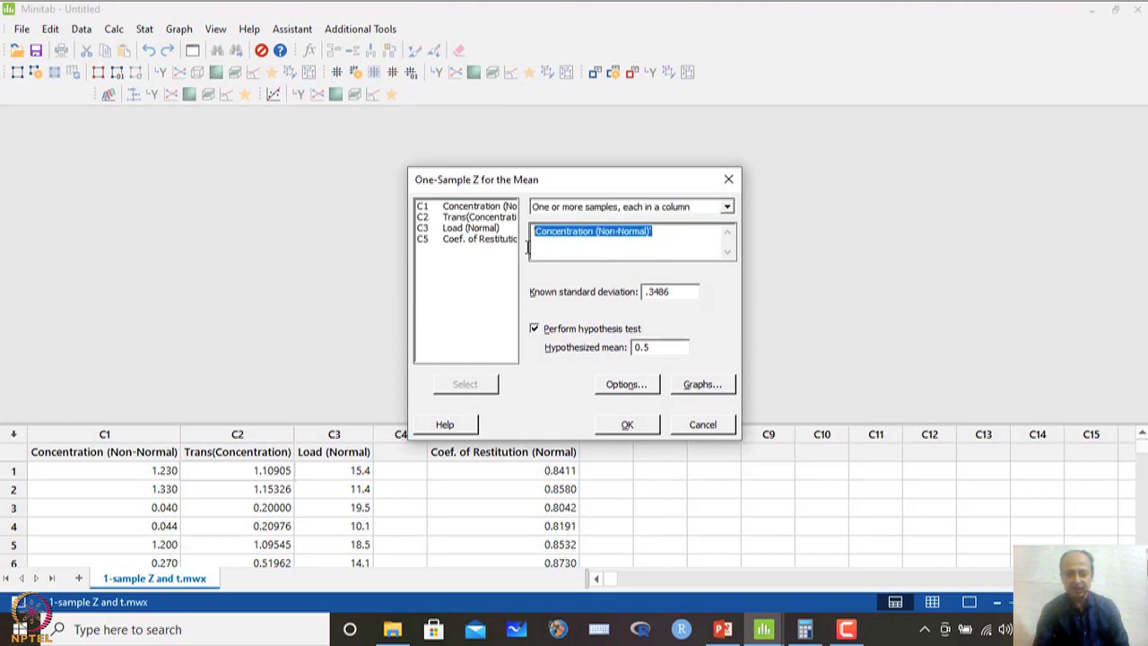
double_click(493, 217)
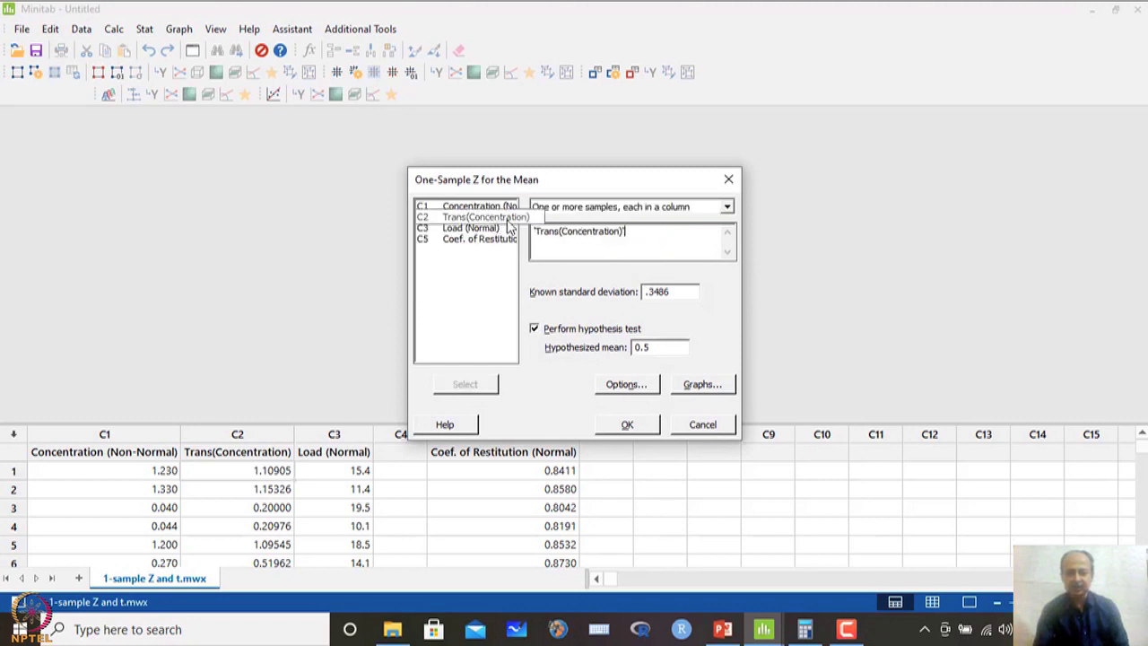
left_click(672, 292)
left_click_drag(655, 297, 644, 294)
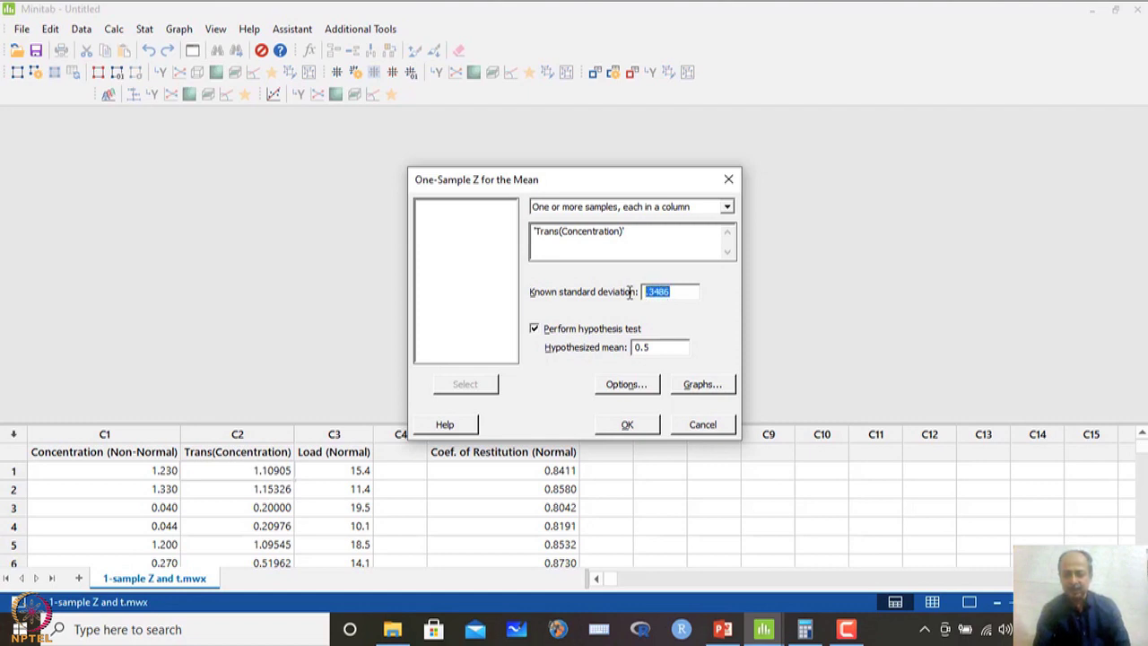
key("BackSpace")
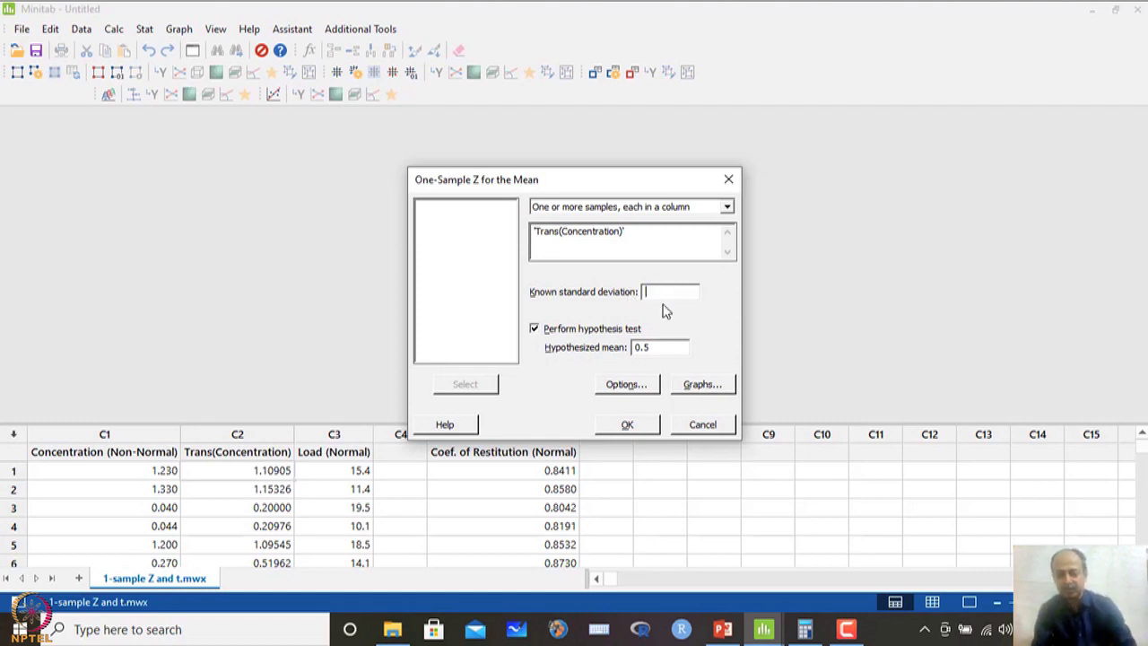
Switch to Calculator and compute the square root of 0.386.
left_click(824, 625)
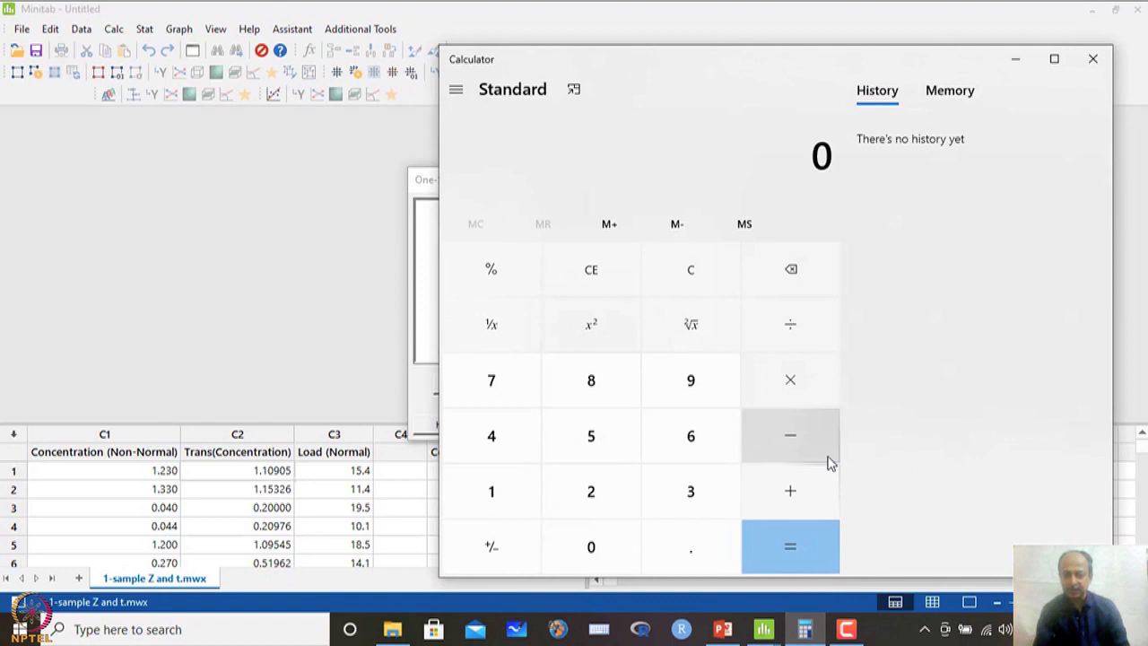
left_click(702, 558)
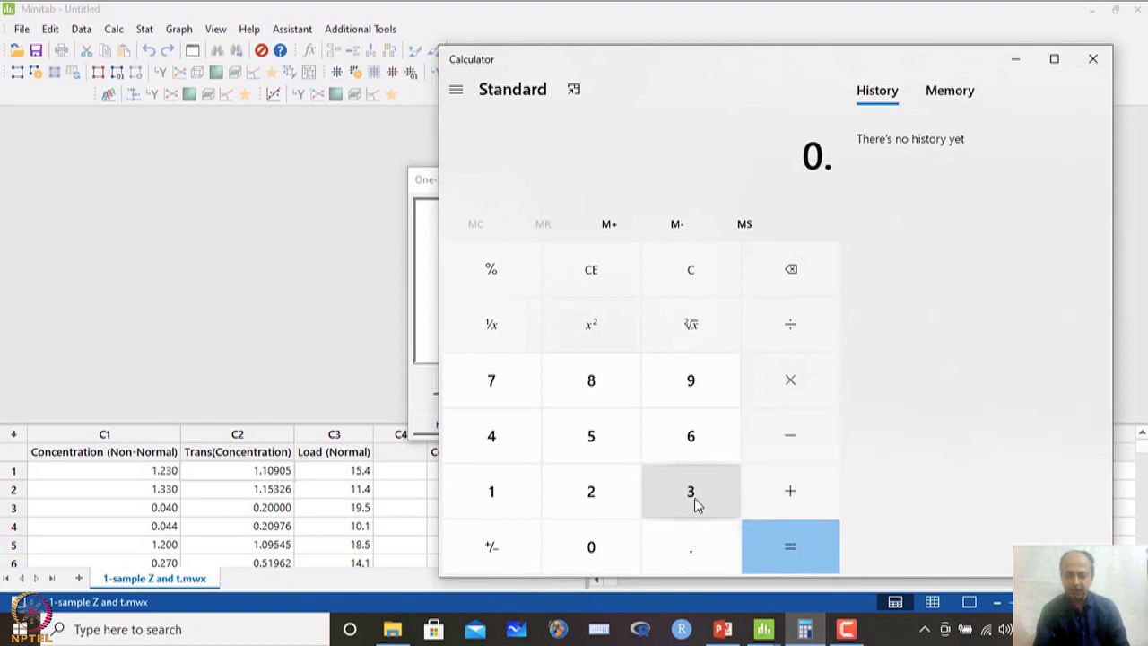
left_click(689, 489)
left_click(578, 372)
left_click(689, 437)
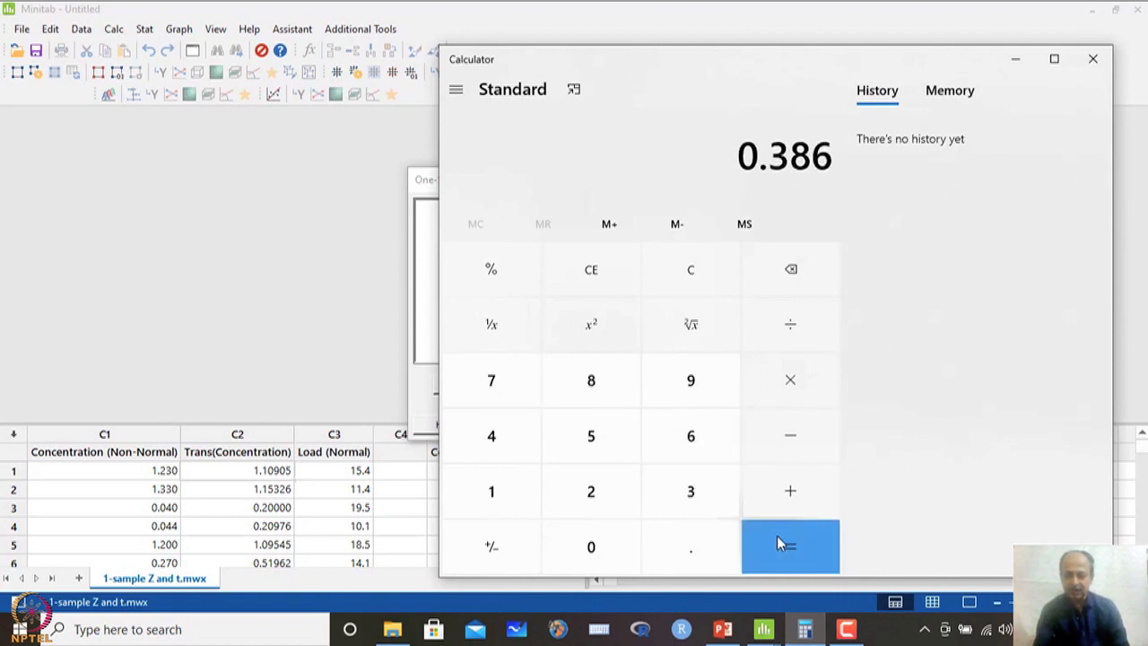
left_click(785, 560)
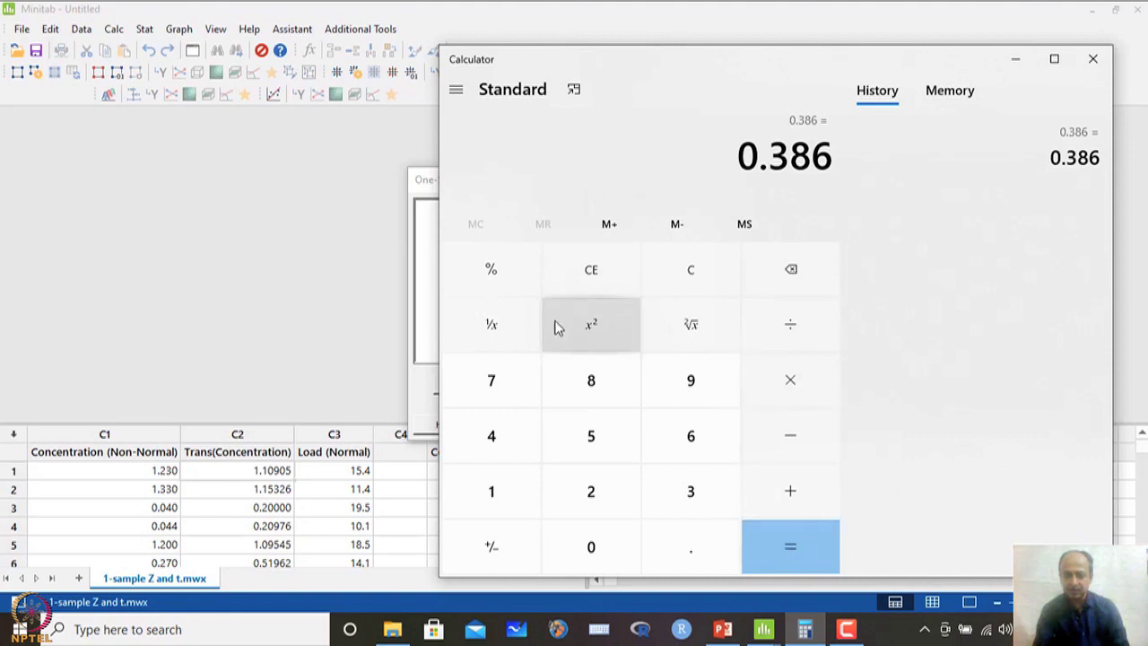
left_click(686, 325)
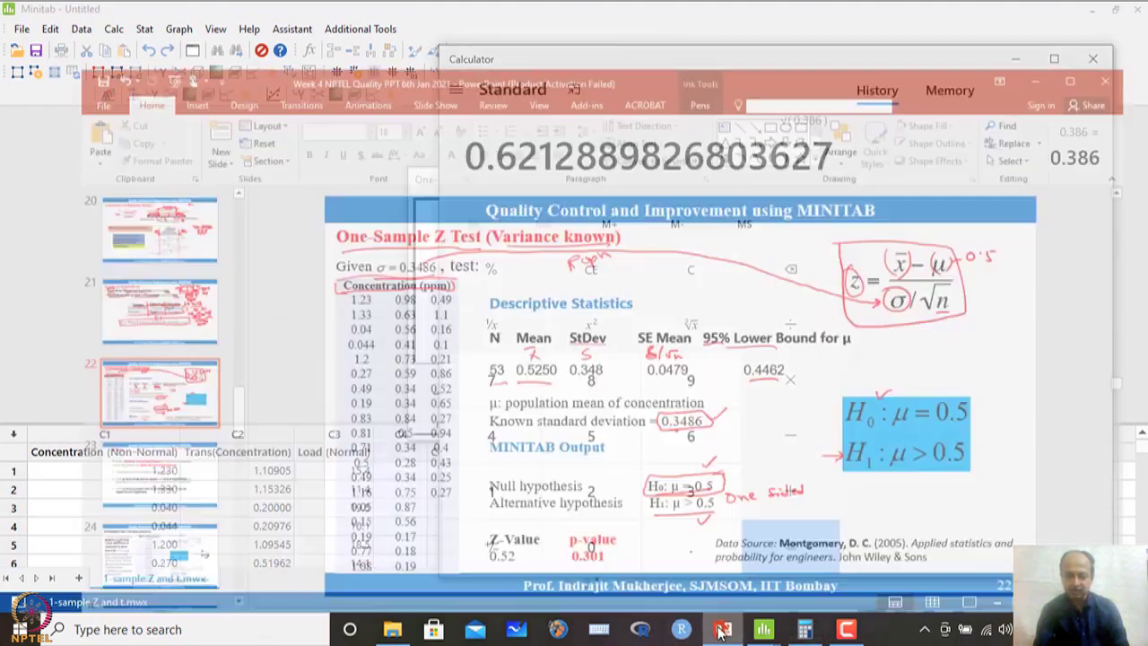
Check the given σ on the One-Sample Z Test slide in PowerPoint and compute the square root of 0.3486 in Calculator.
left_click(718, 629)
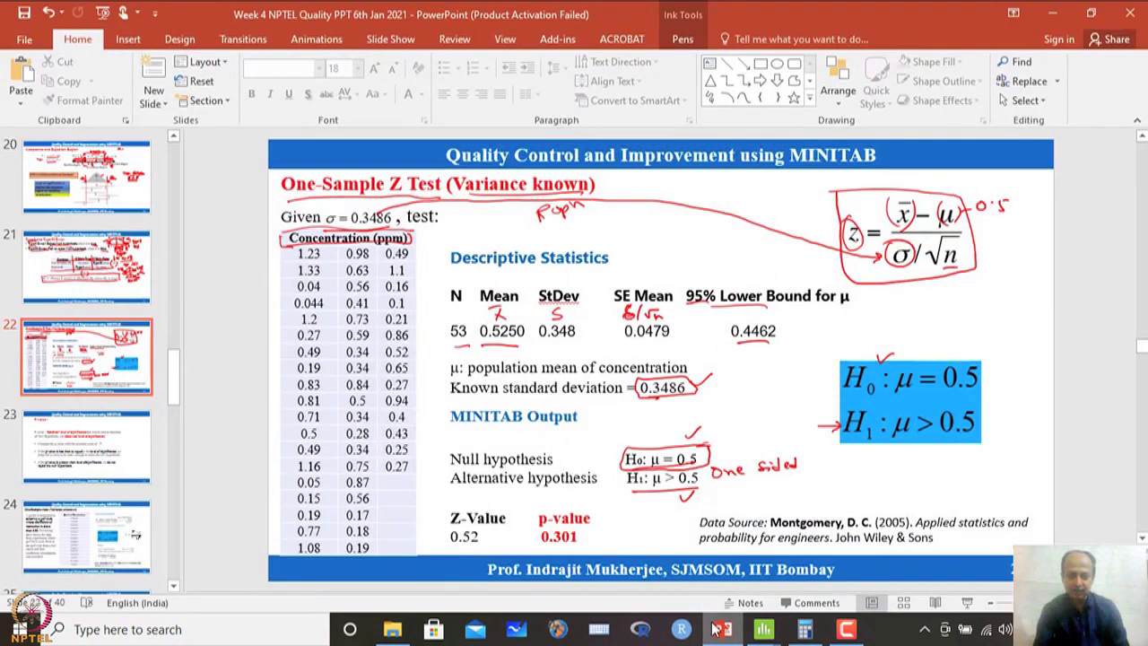
left_click(804, 630)
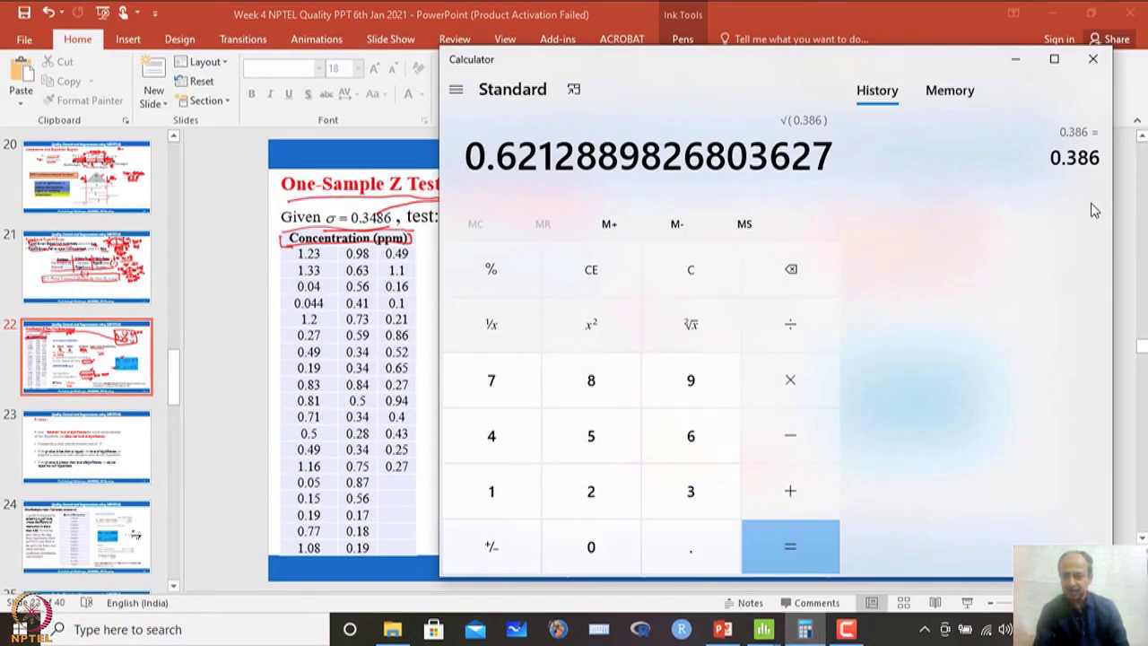
left_click(674, 270)
left_click(691, 545)
left_click(691, 490)
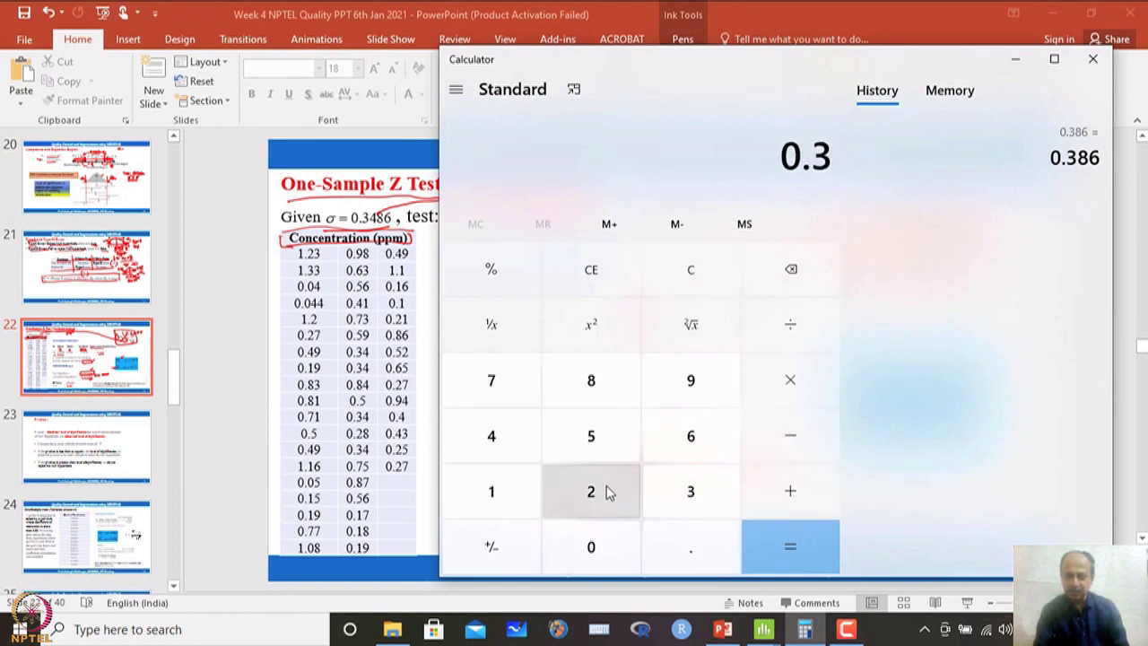
left_click(494, 438)
left_click(607, 381)
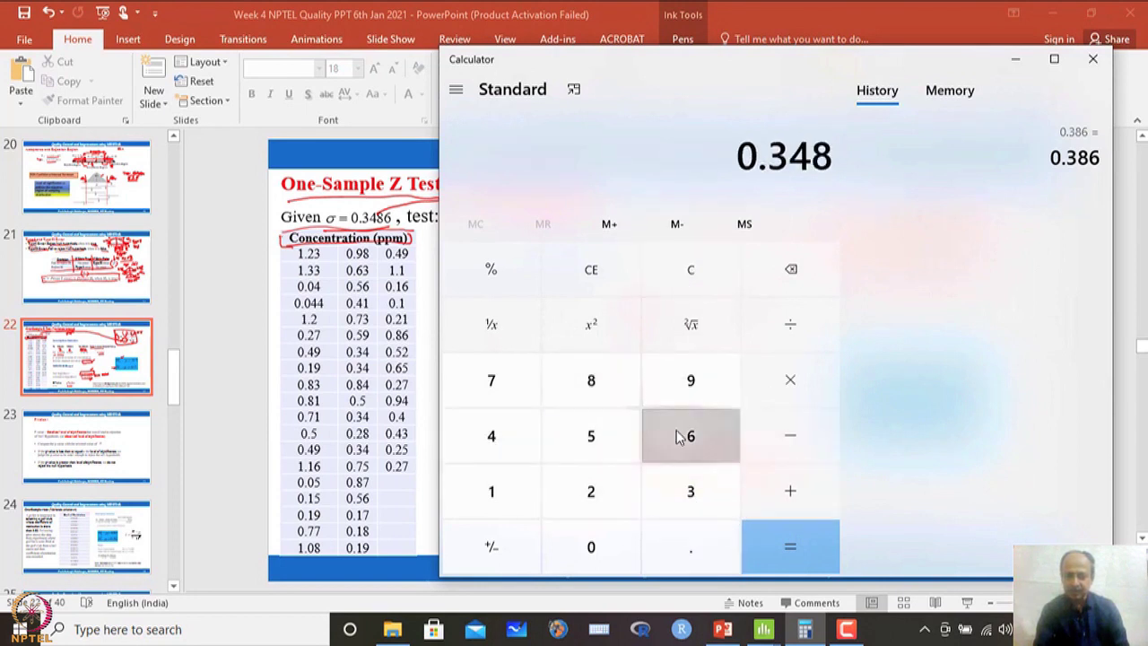
left_click(689, 436)
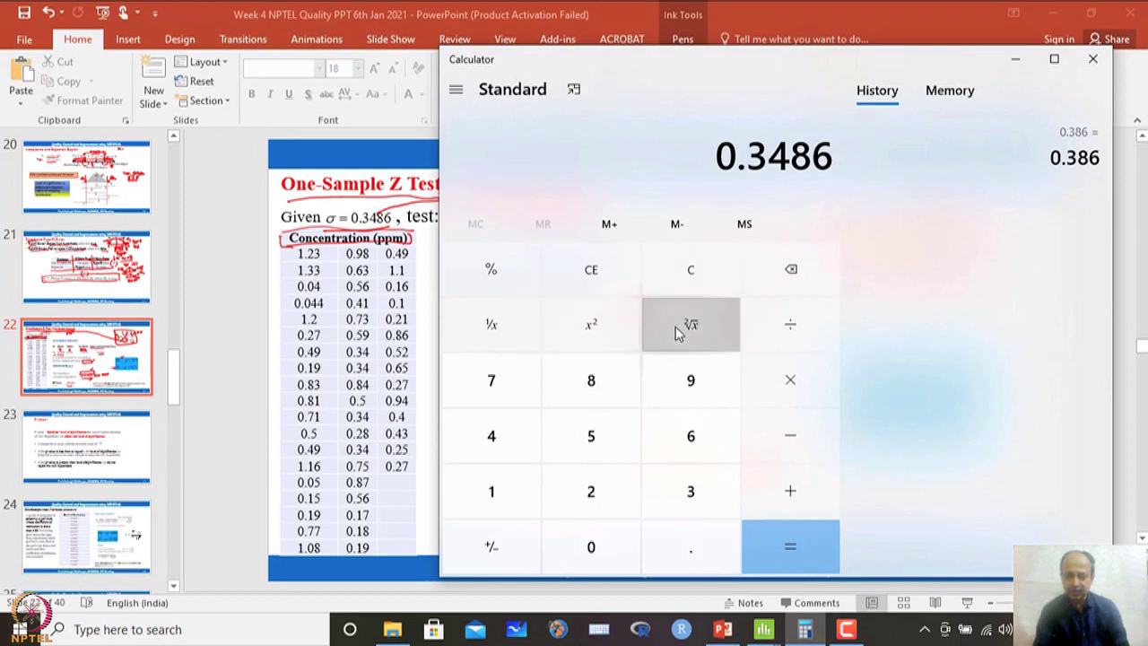
left_click(675, 326)
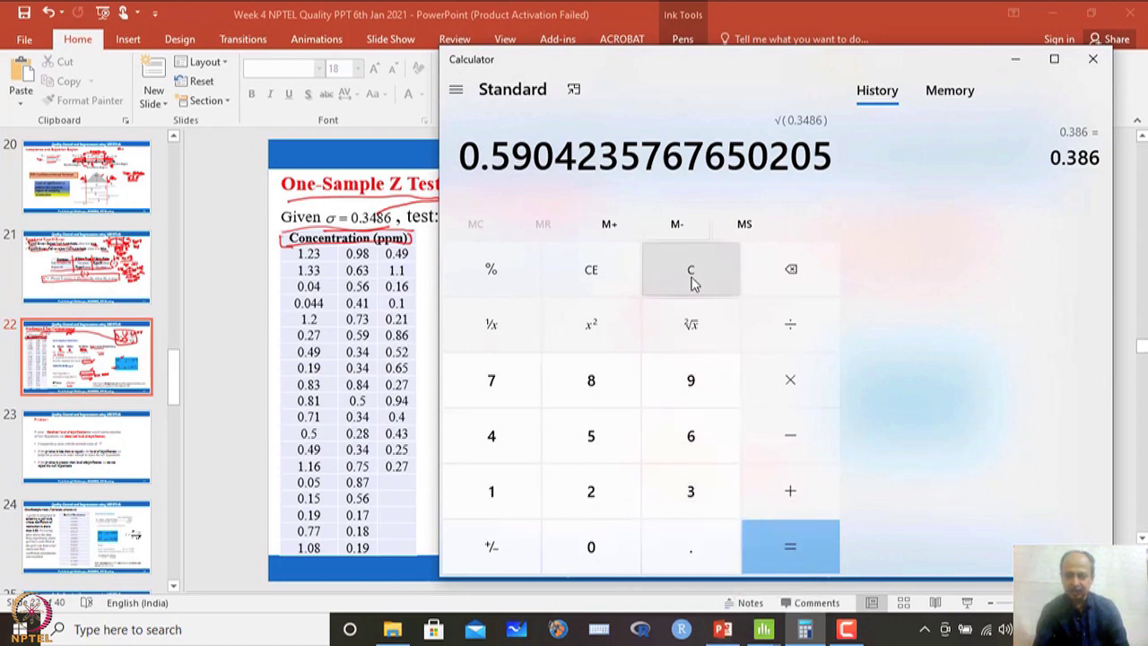
Return to Minitab and set the known standard deviation of the one-sample Z test to .59.
left_click(764, 629)
left_click(640, 562)
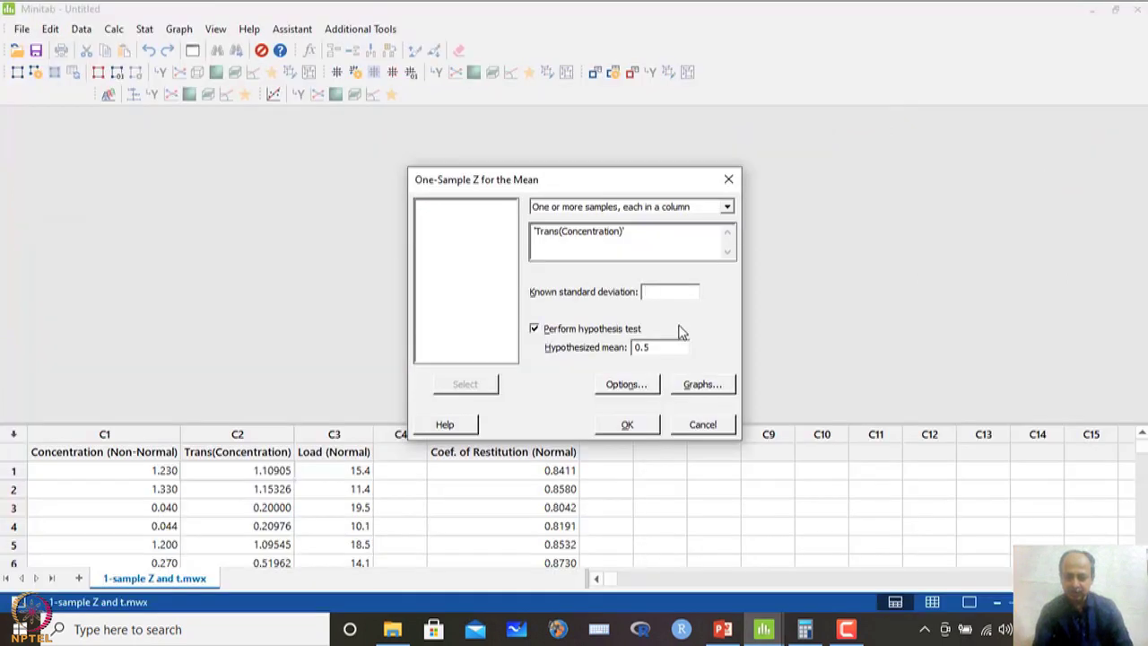
left_click(671, 296)
type(".59")
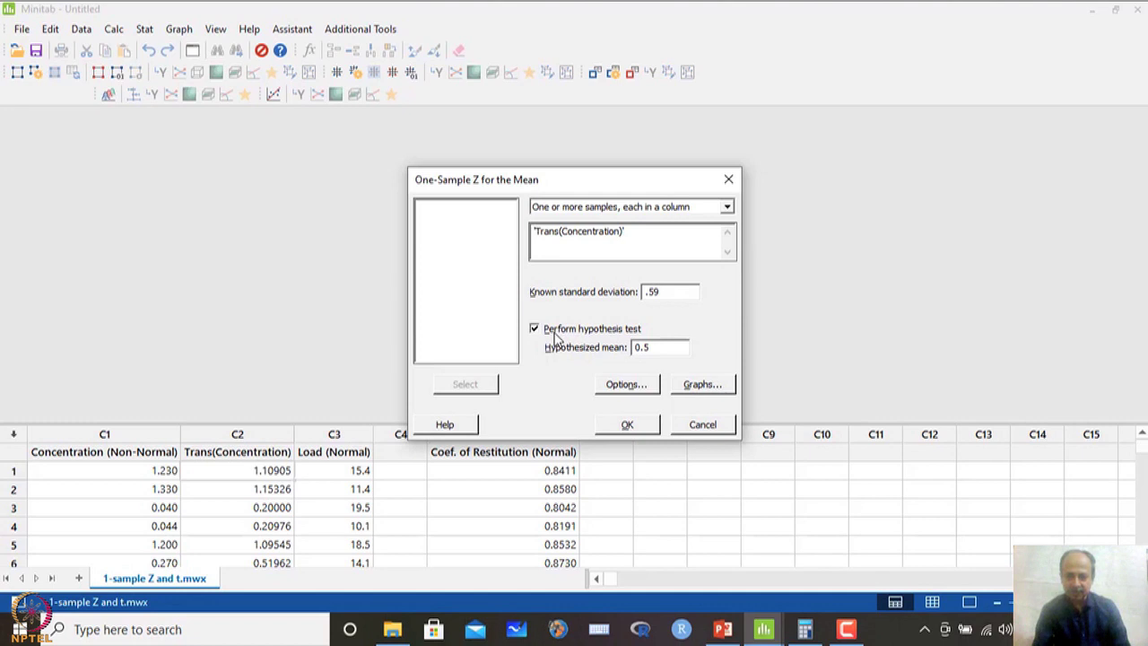
Clear the hypothesized mean and compute the square root of 0.5 in Calculator.
double_click(653, 349)
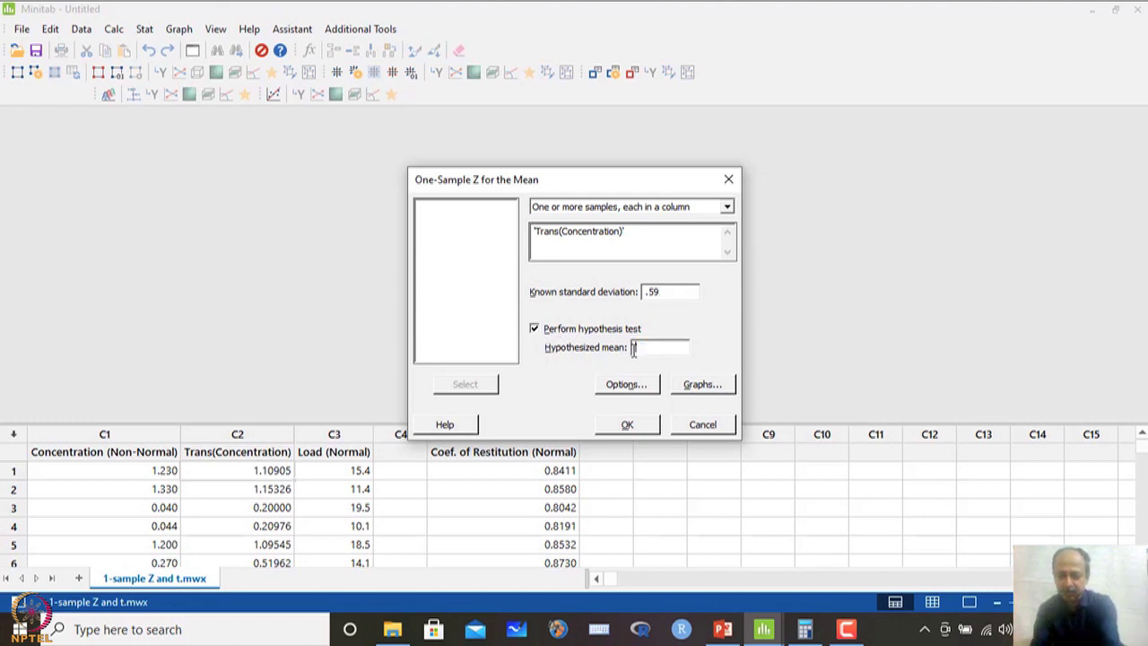
left_click(808, 630)
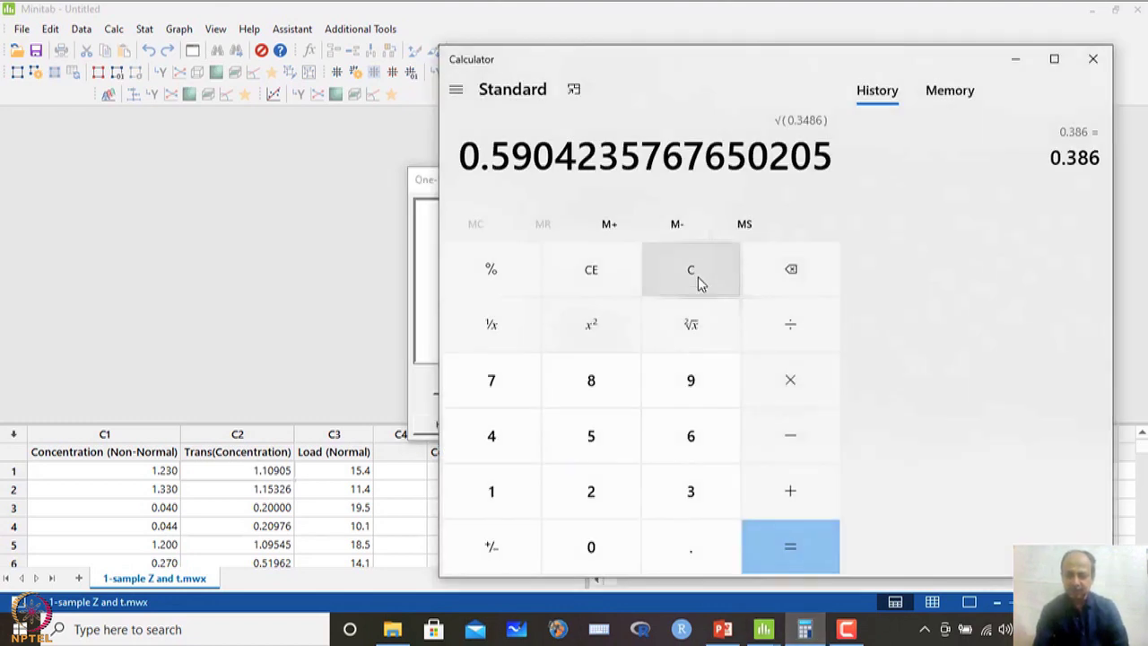
left_click(697, 275)
left_click(668, 546)
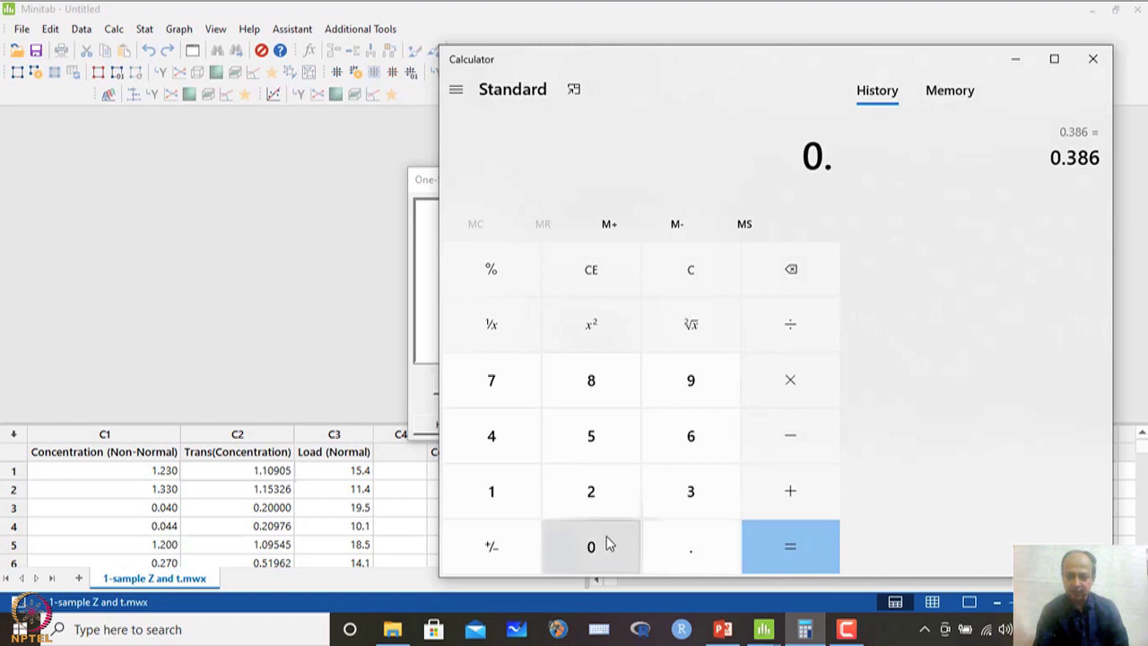
left_click(589, 436)
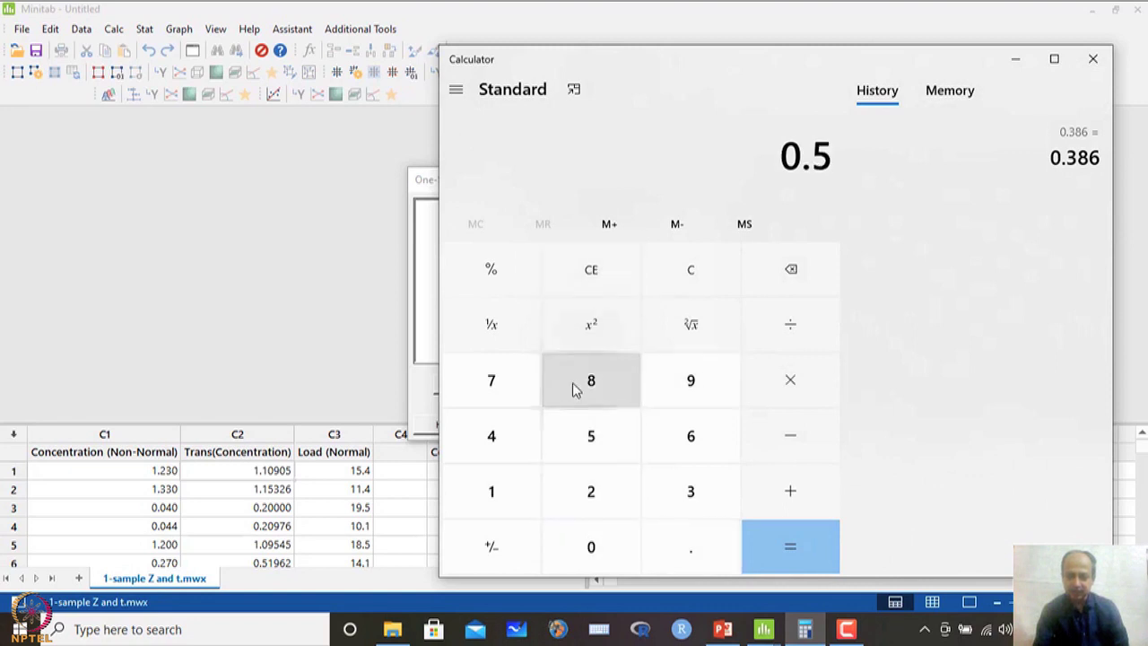
left_click(670, 328)
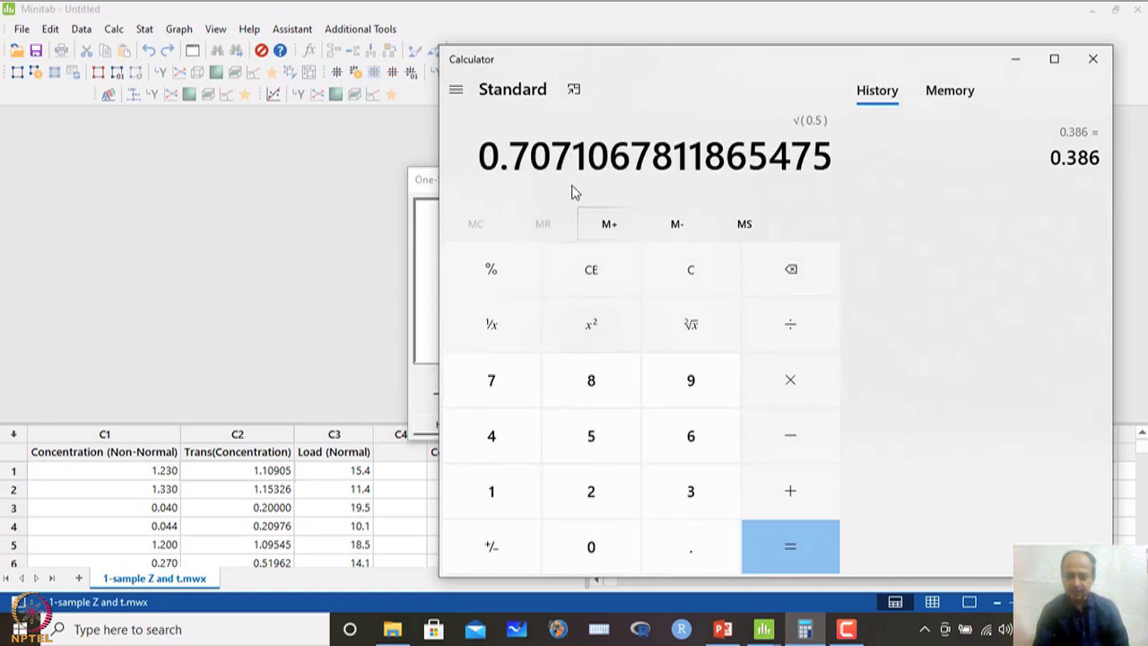
Back in Minitab, set the hypothesized mean to .7 and run the one-sample Z test.
left_click(433, 272)
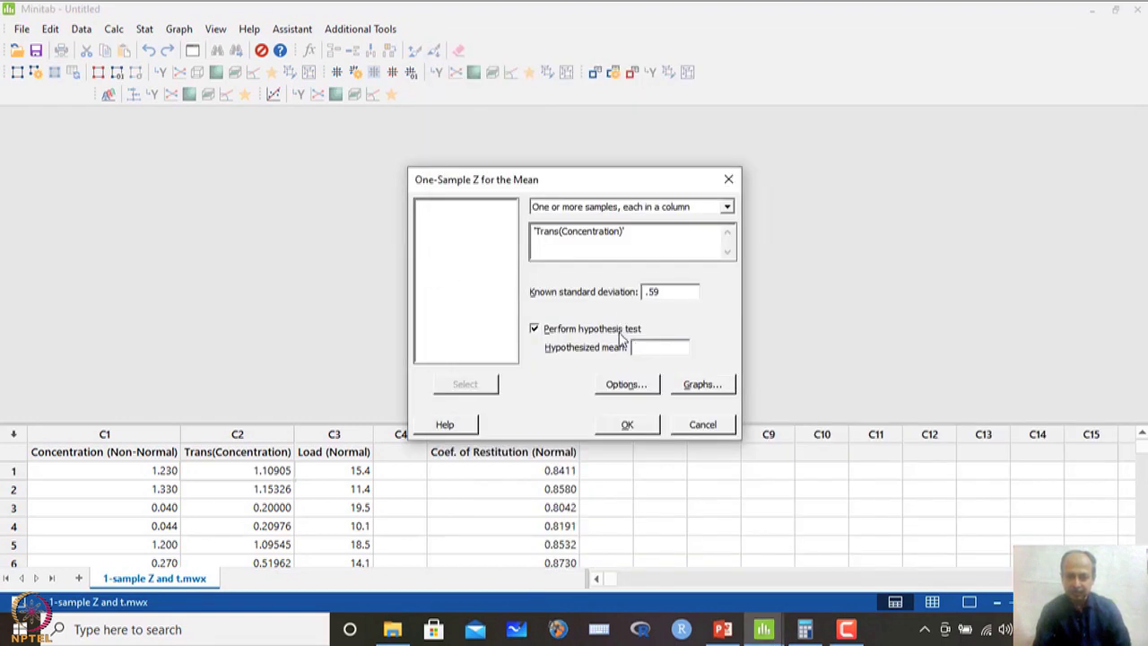
left_click(648, 347)
type(".")
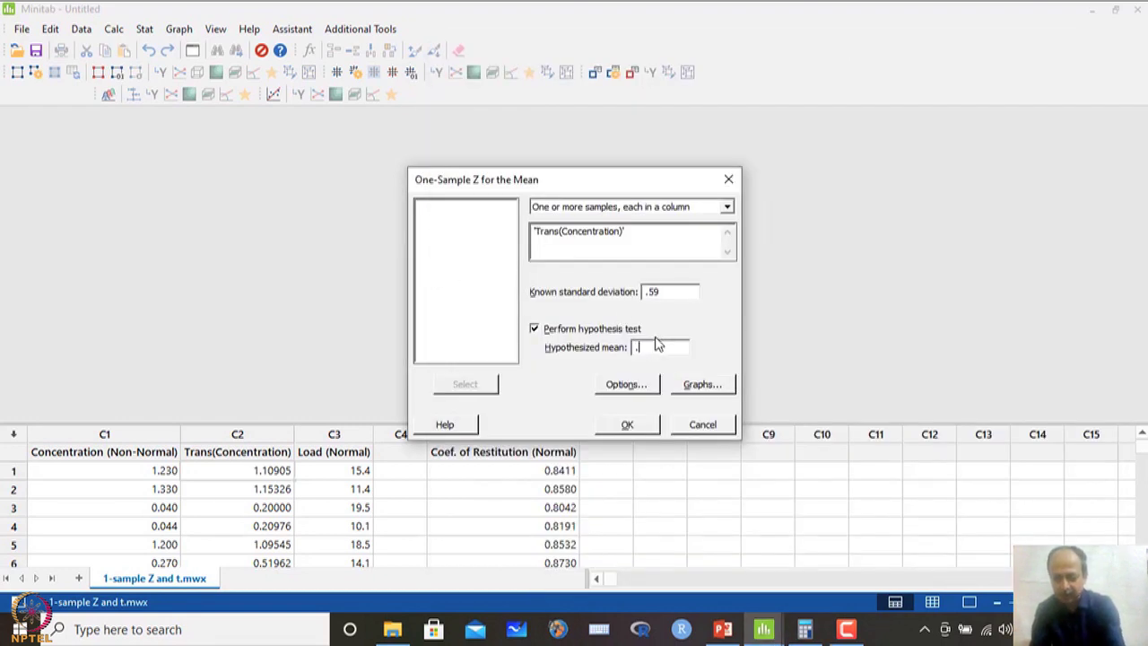
type("7")
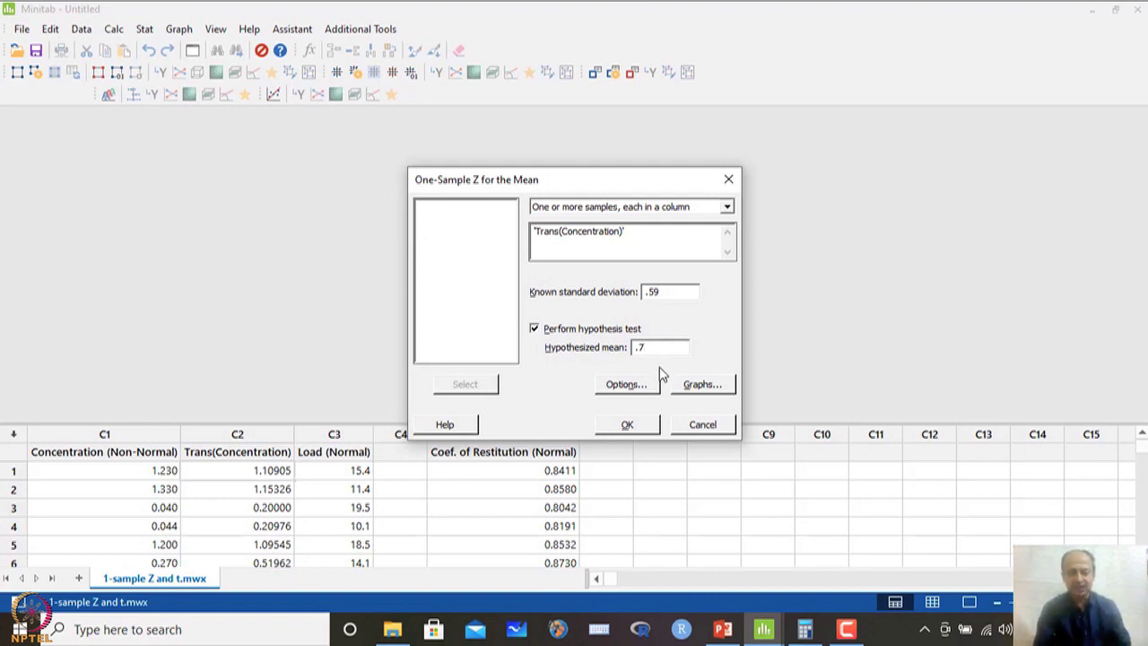
left_click(636, 427)
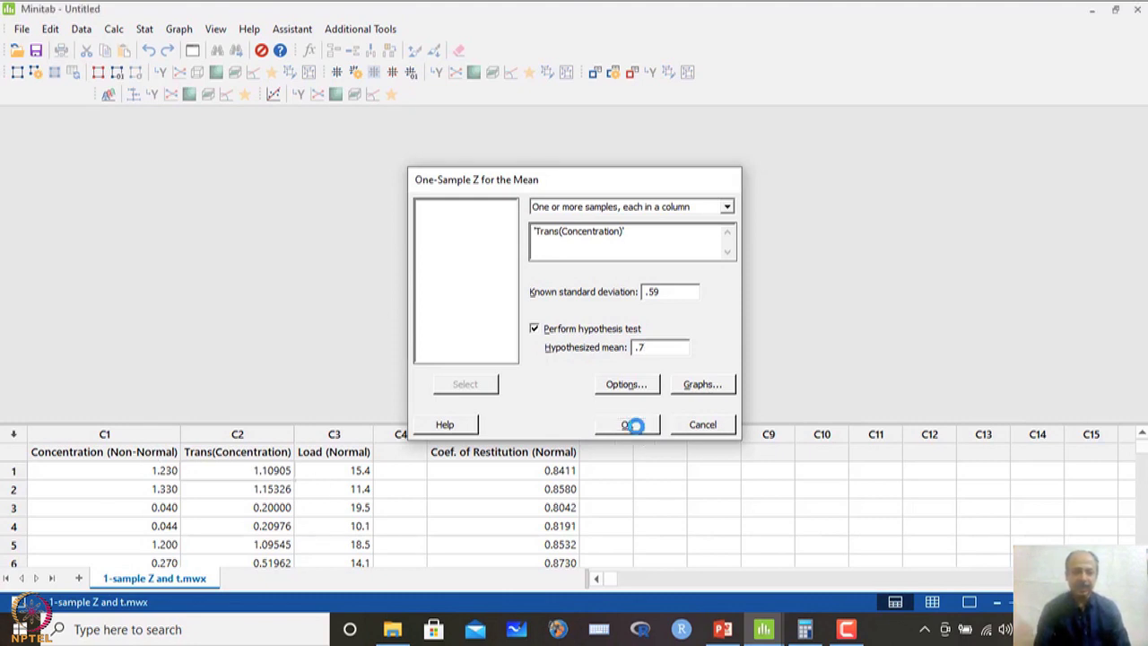
Review the one-sample Z results for Trans(Concentration) and copy the Test output with the hypotheses, Z-value and p-value.
scroll(256, 339, "down", 3)
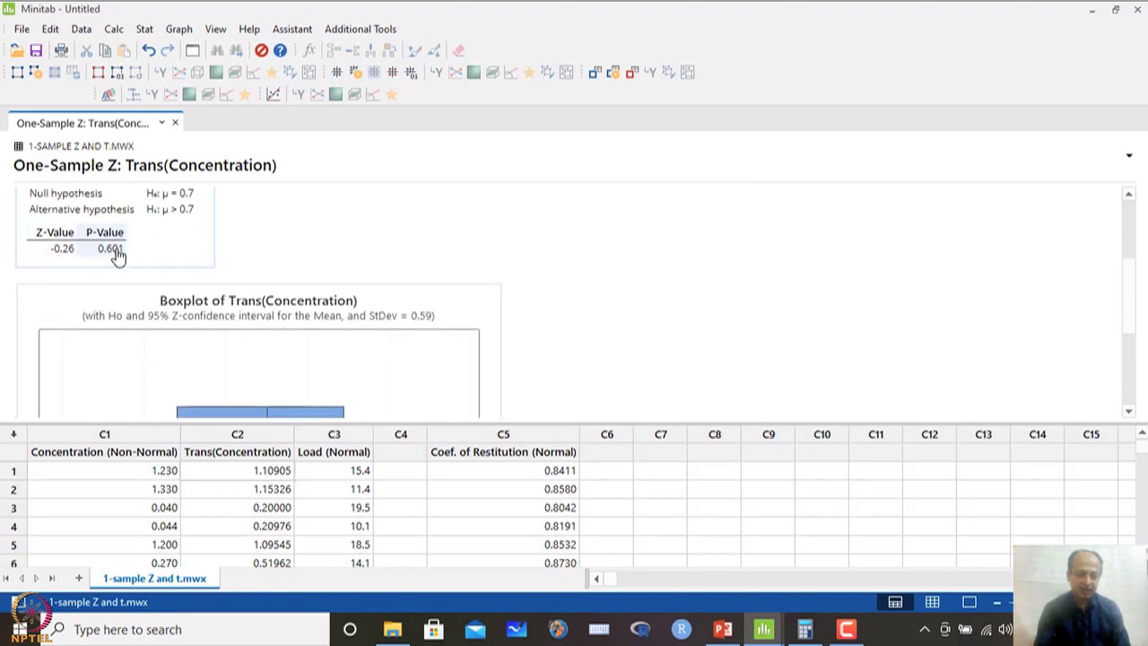
scroll(199, 224, "up", 2)
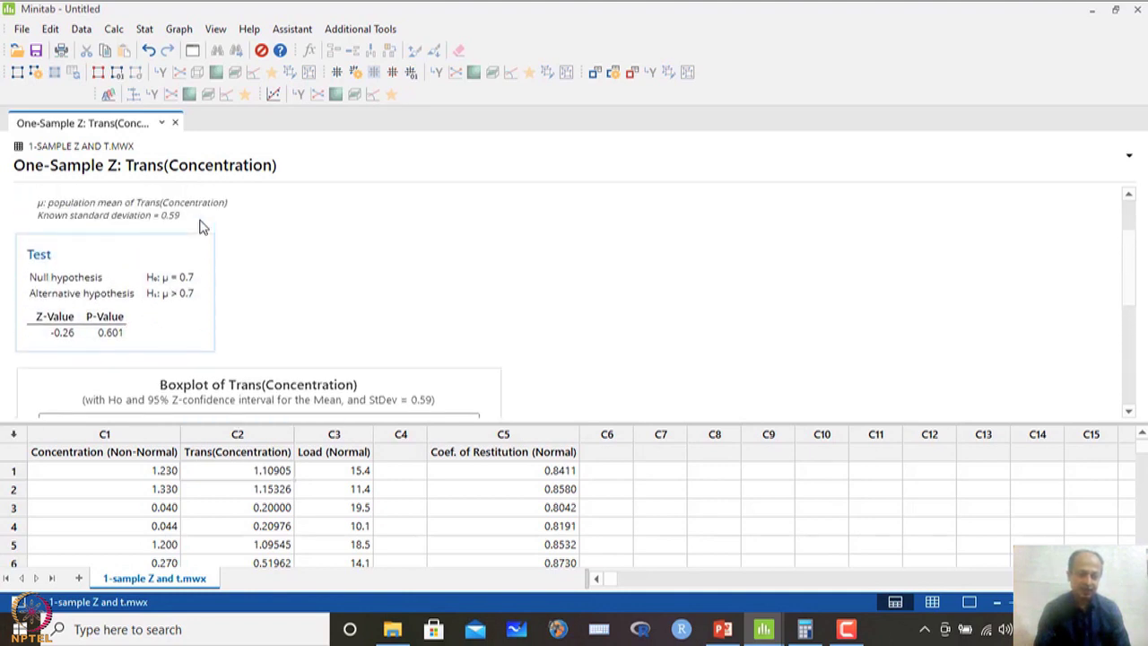
mouse_move(225, 267)
left_click(232, 247)
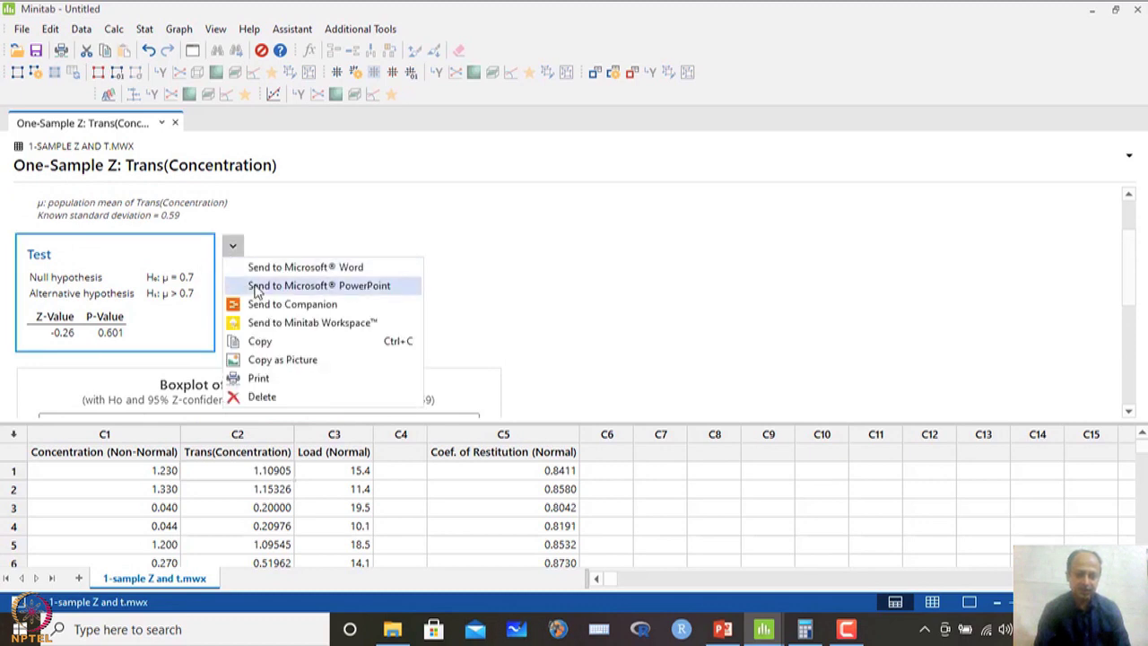
left_click(260, 341)
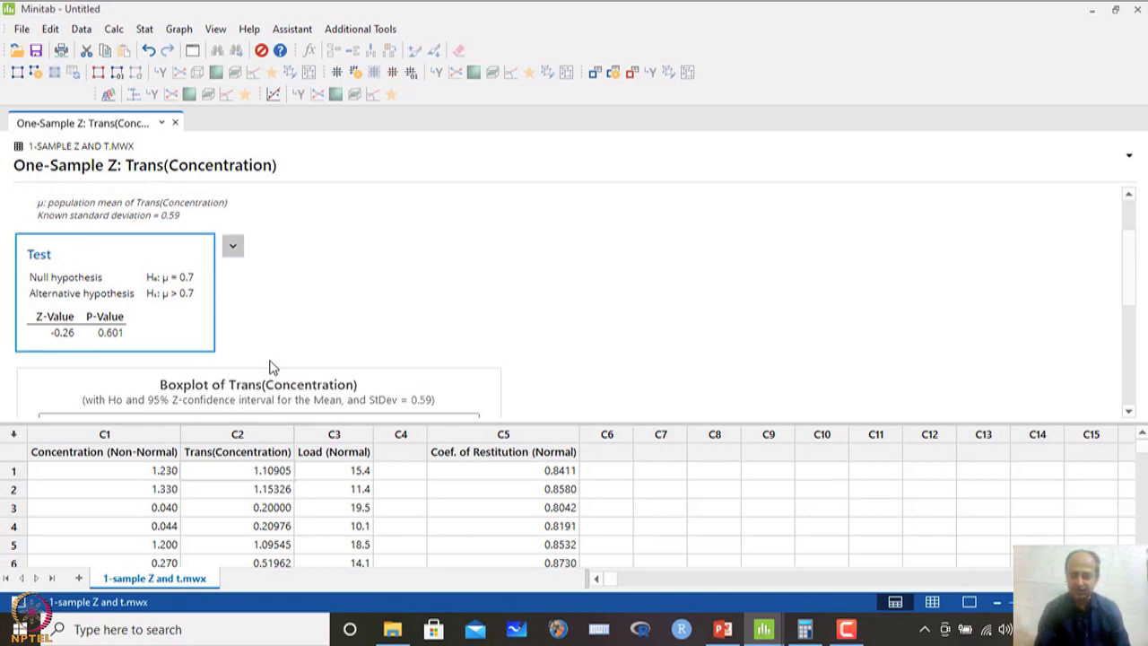
Launch Excel 2016, dismiss the activation notice and open a blank workbook with cell J4 selected.
left_click(172, 629)
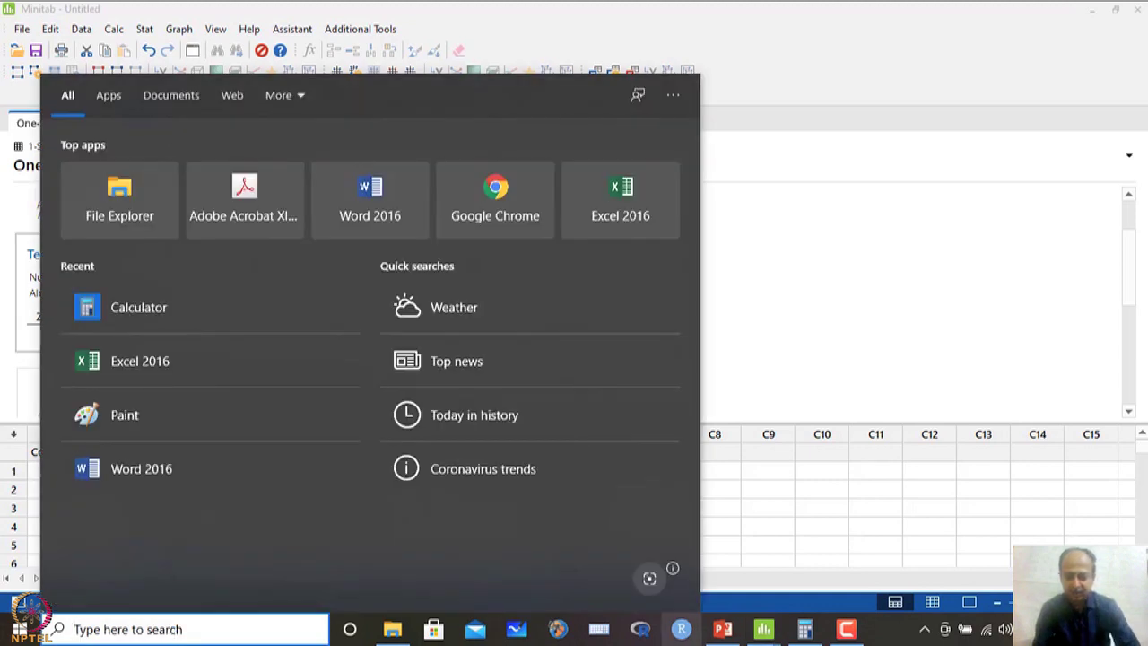
type("ex")
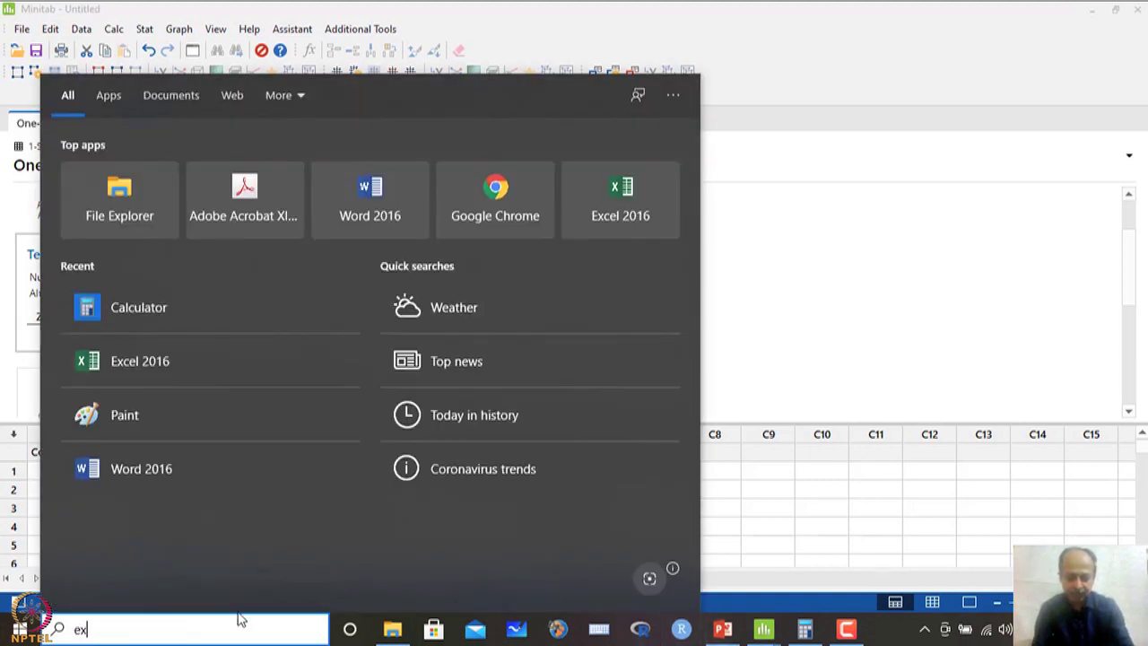
type("cel")
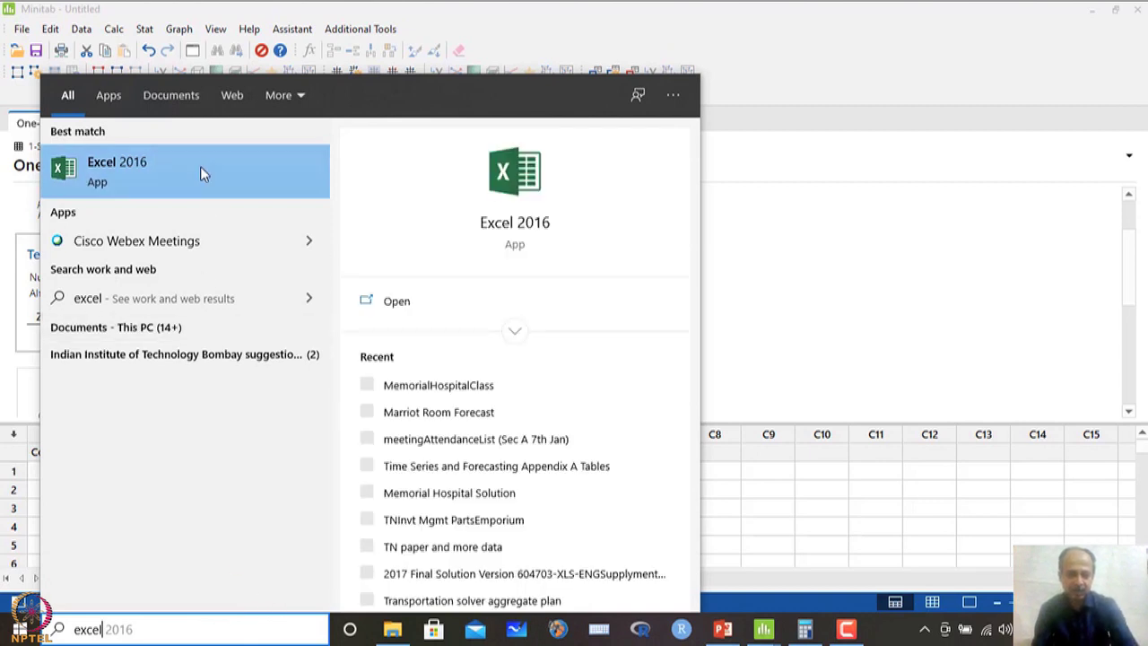
left_click(201, 173)
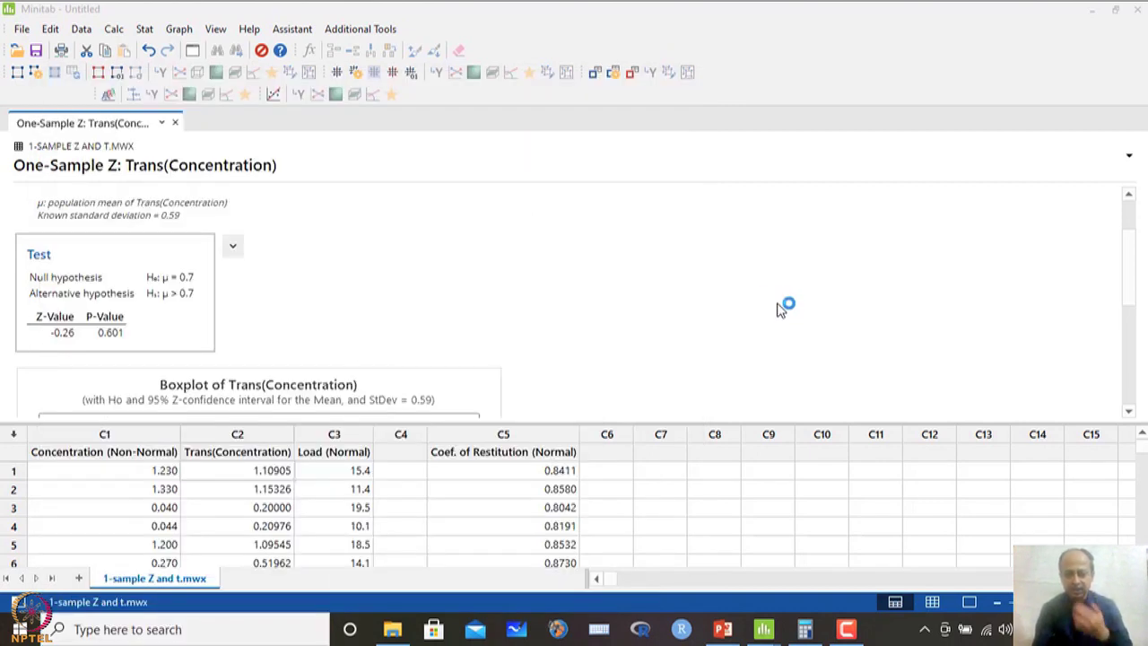
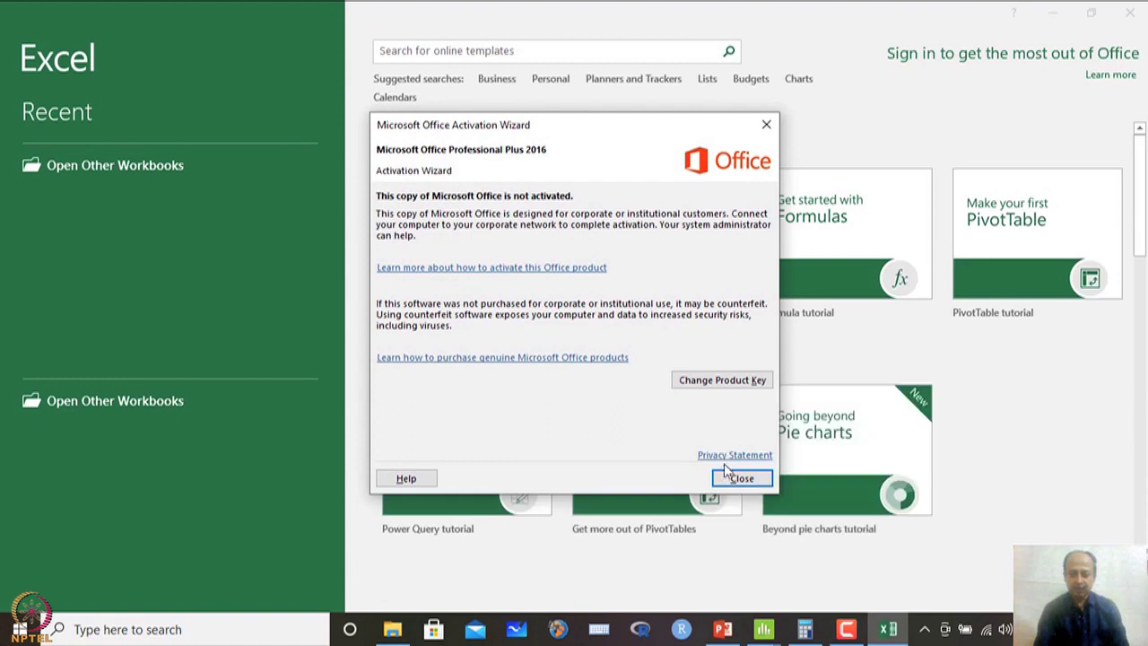
left_click(520, 235)
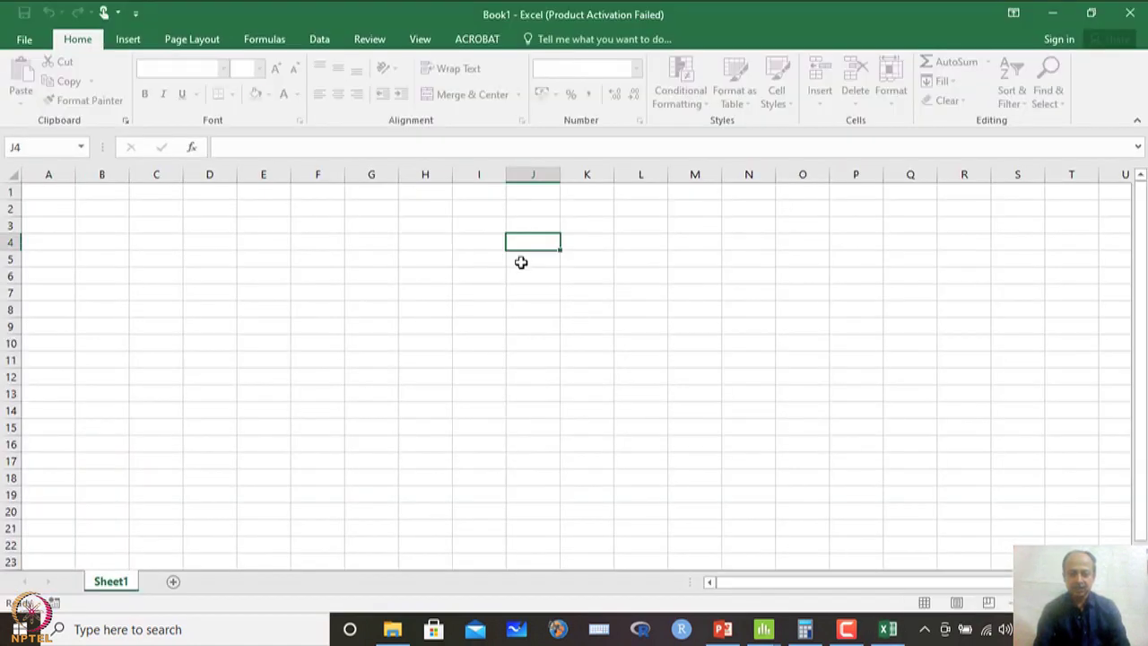
Paste the copied Test output as a picture, enlarge it and position it over about columns F to N, rows 4 to 20.
key("ctrl+v")
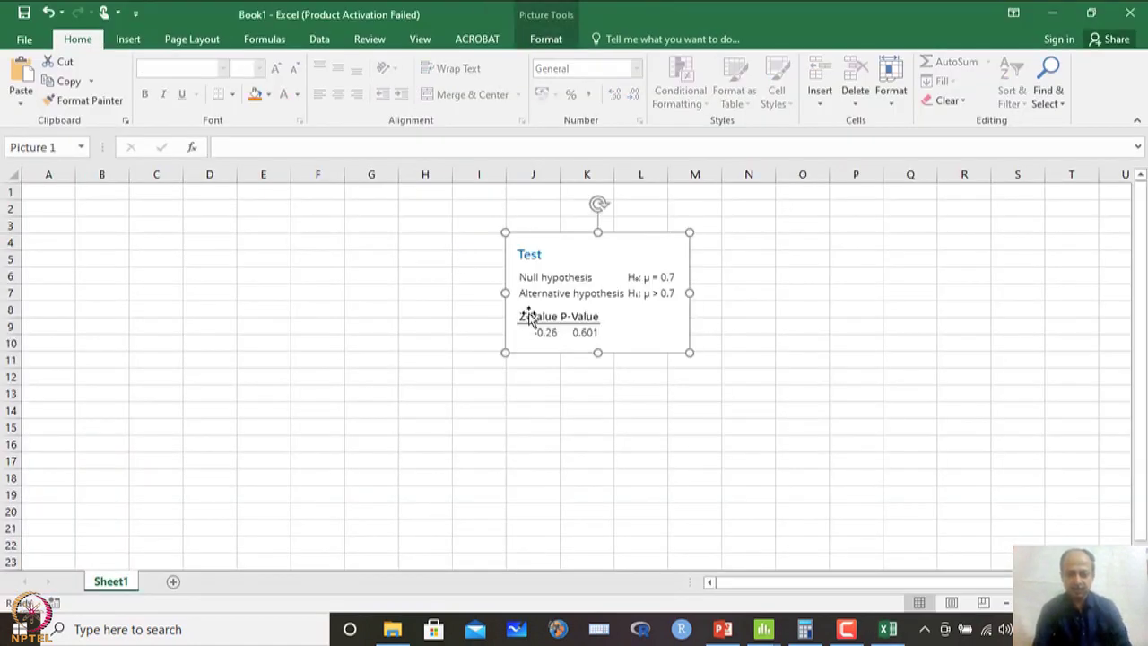
left_click_drag(504, 351, 249, 518)
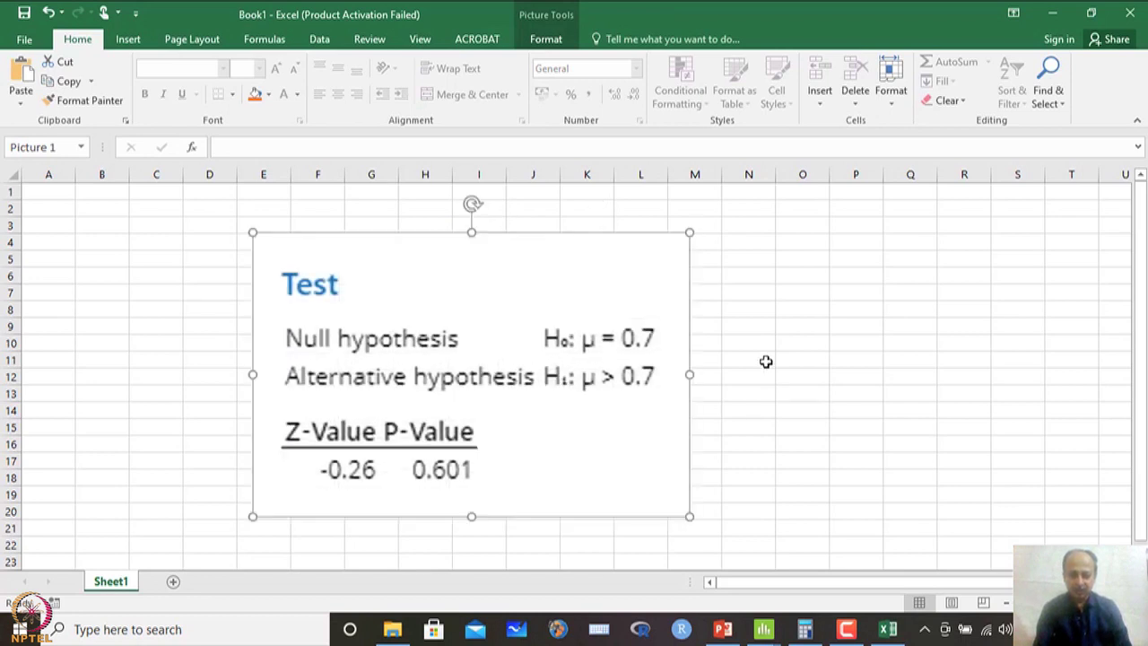
left_click_drag(658, 307, 725, 314)
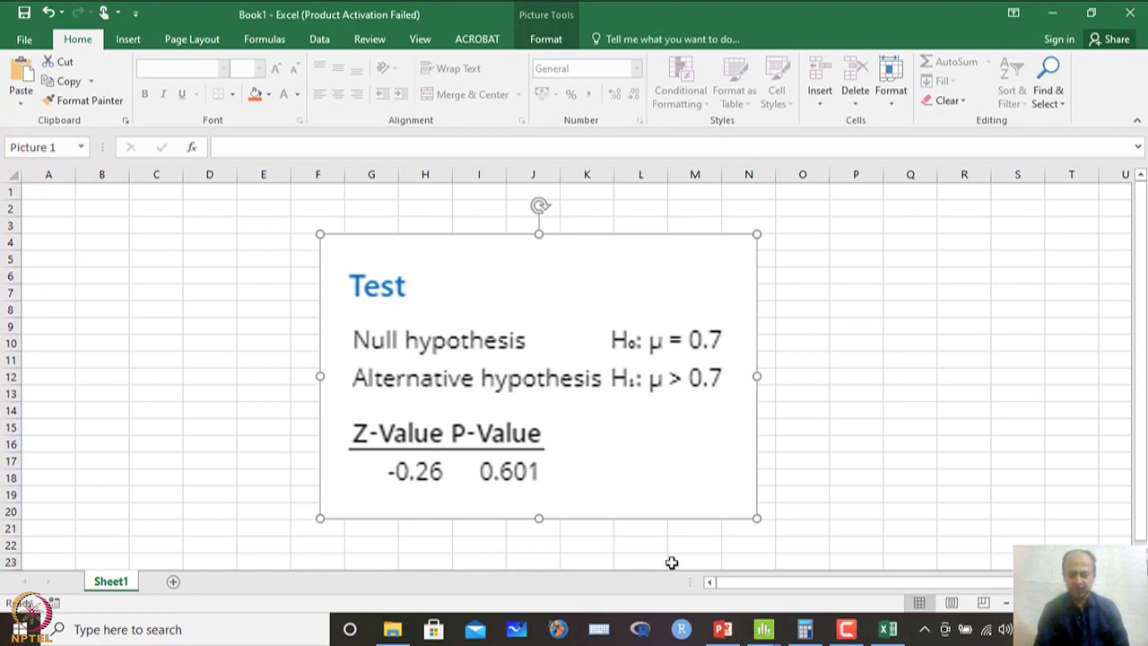
Return to Minitab and rerun the one-sample Z test on Trans(Concentration) with the alternative hypothesis Mean > hypothesized mean.
mouse_move(764, 633)
left_click(593, 529)
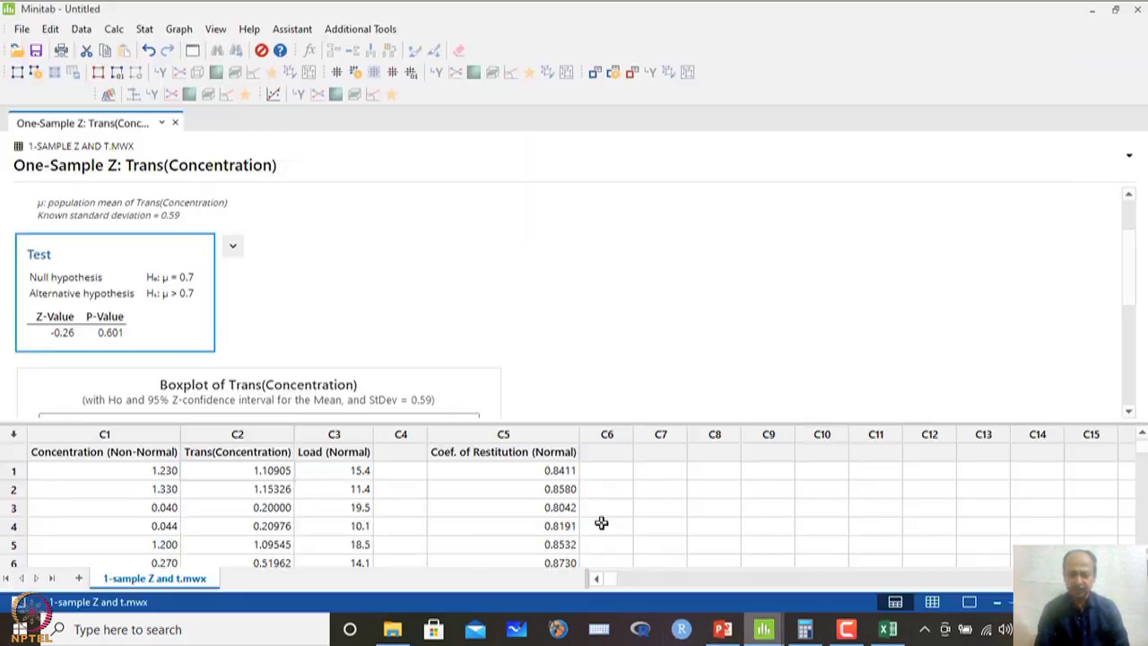
left_click(145, 29)
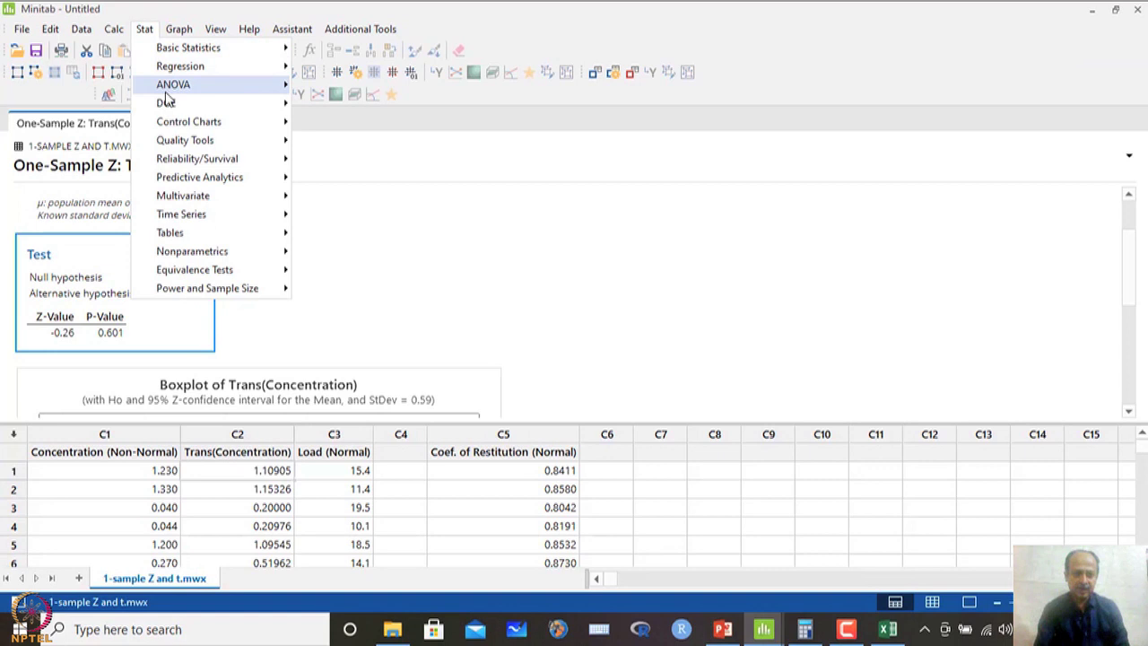
mouse_move(178, 145)
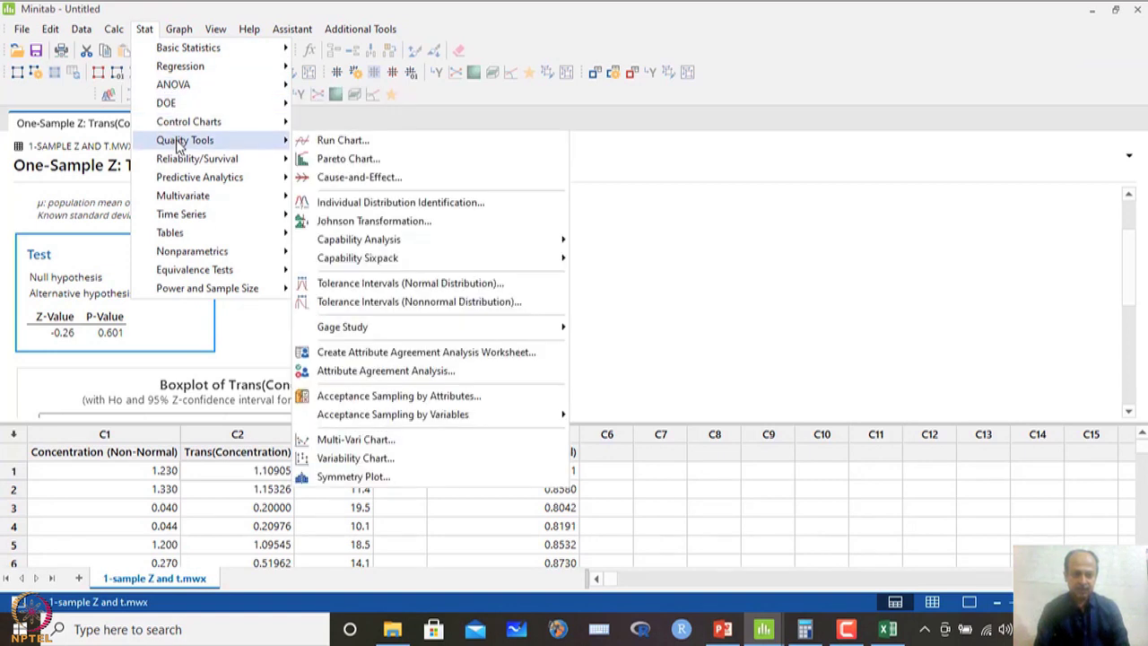
mouse_move(192, 52)
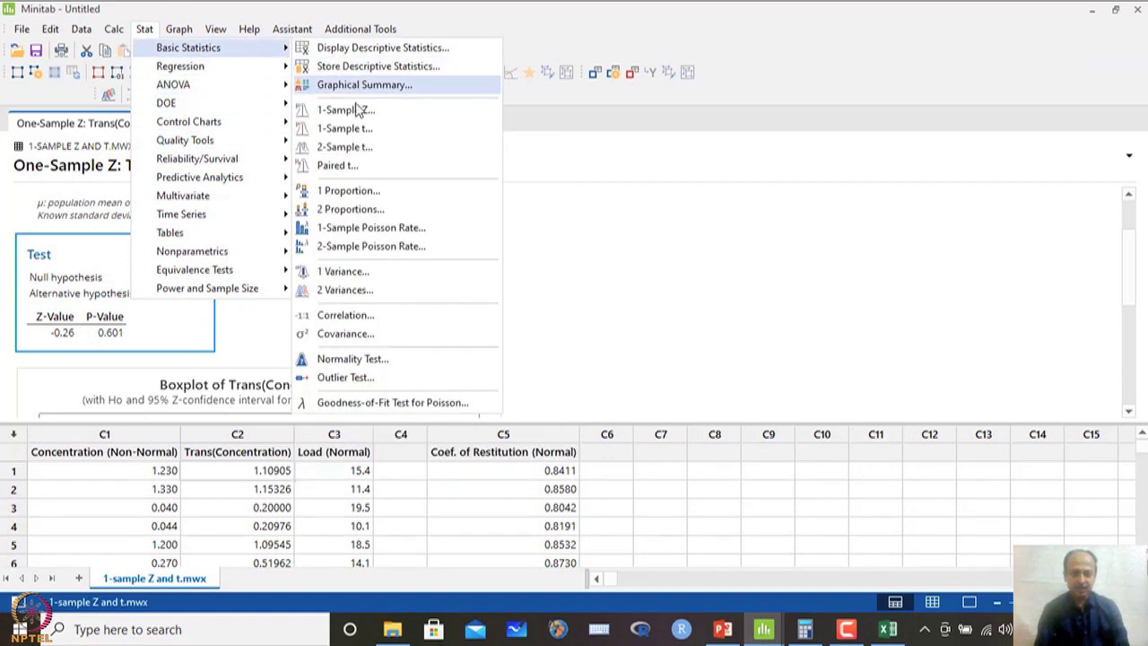
left_click(347, 109)
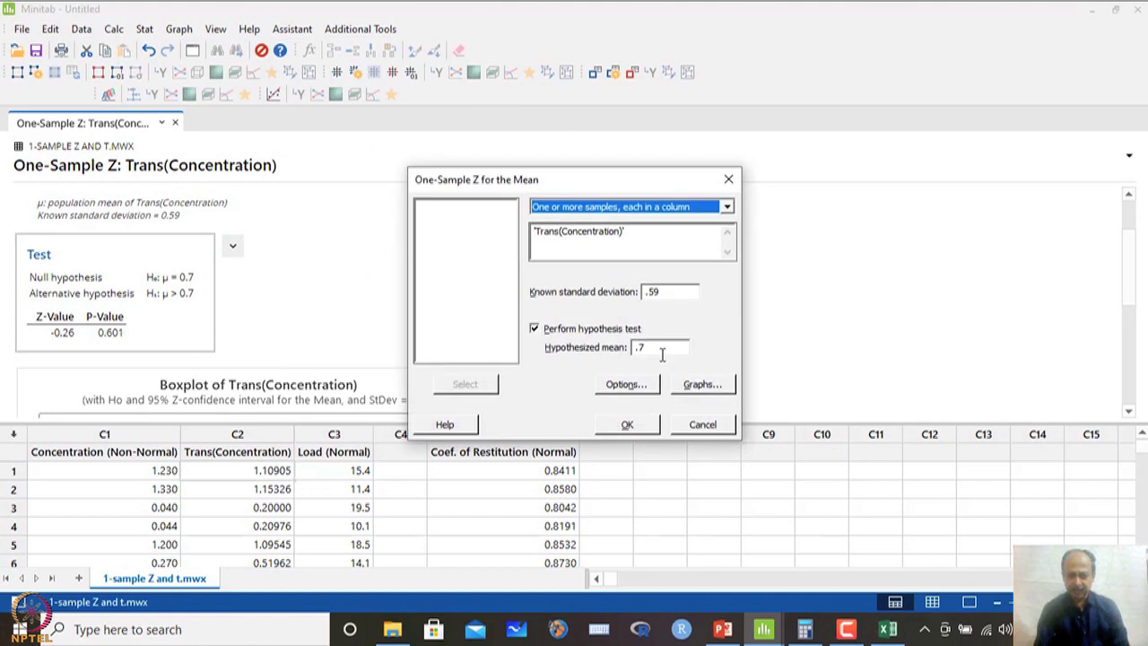
left_click(652, 392)
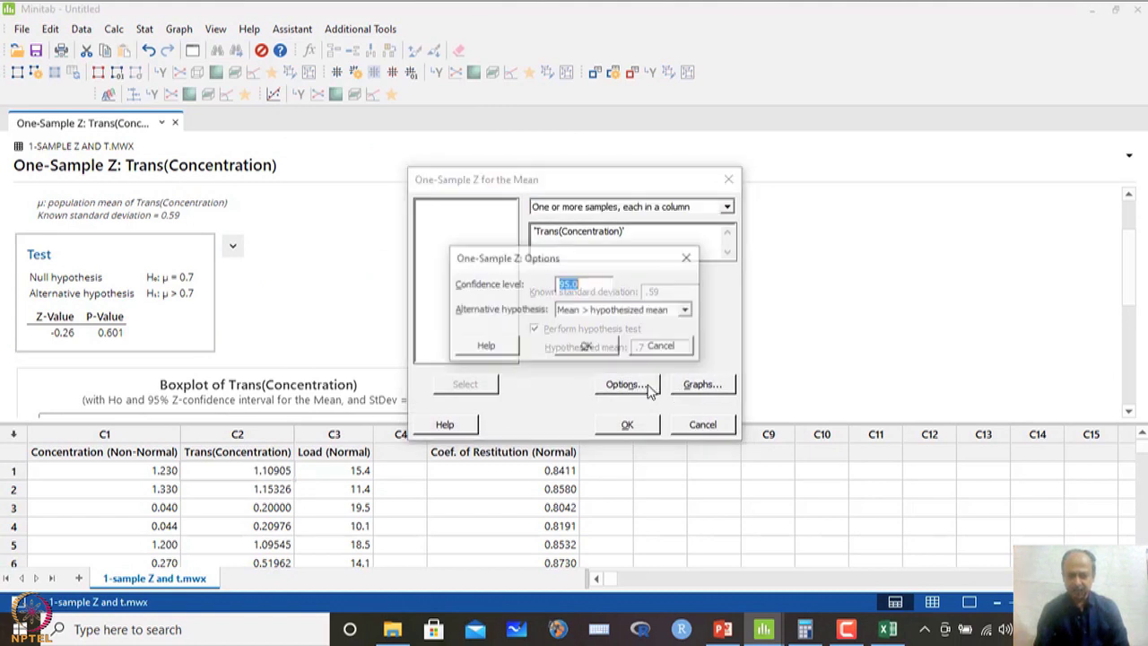
left_click(633, 311)
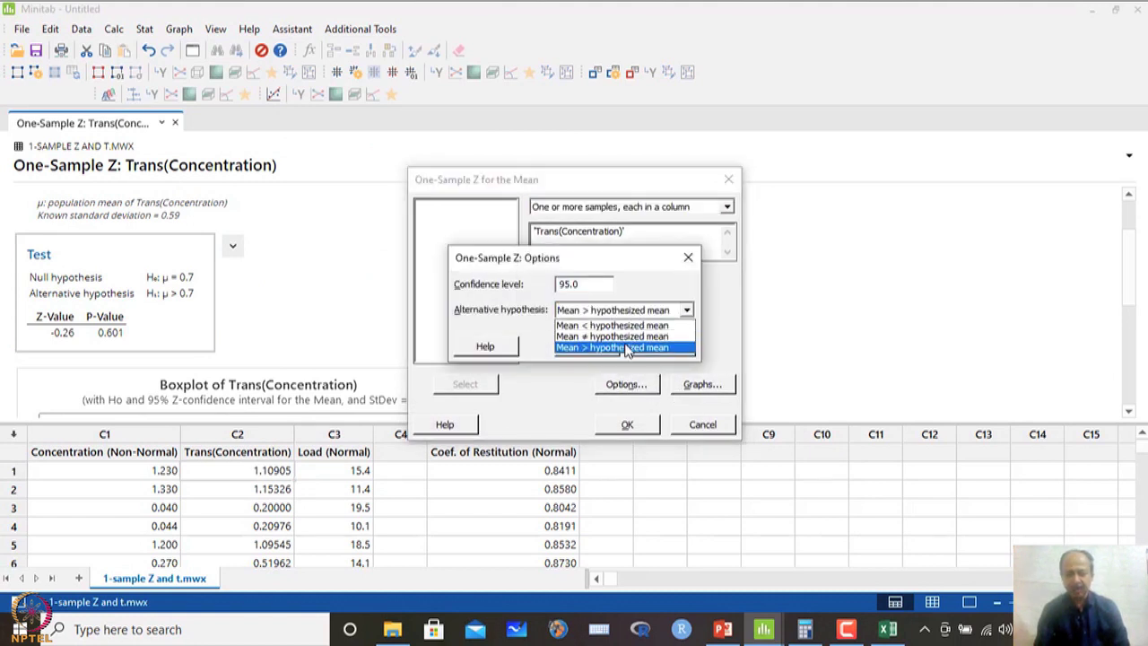
left_click(626, 348)
left_click(610, 352)
left_click(632, 425)
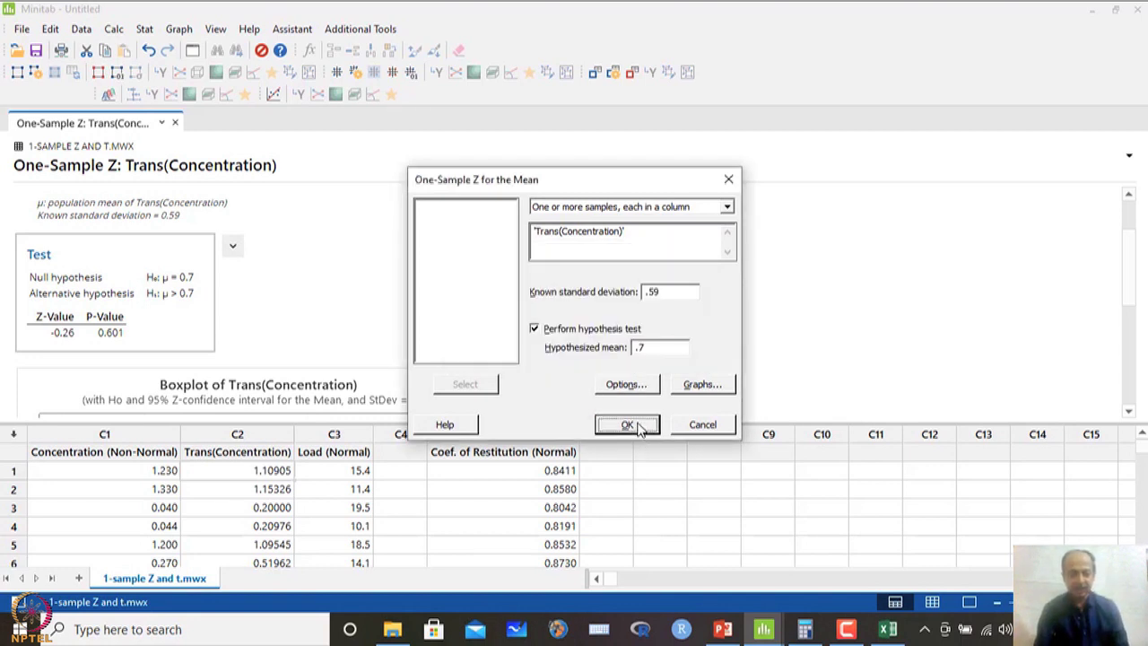
Review the test's p-value against the original non-normal Concentration column in the worksheet.
scroll(244, 327, "down", 3)
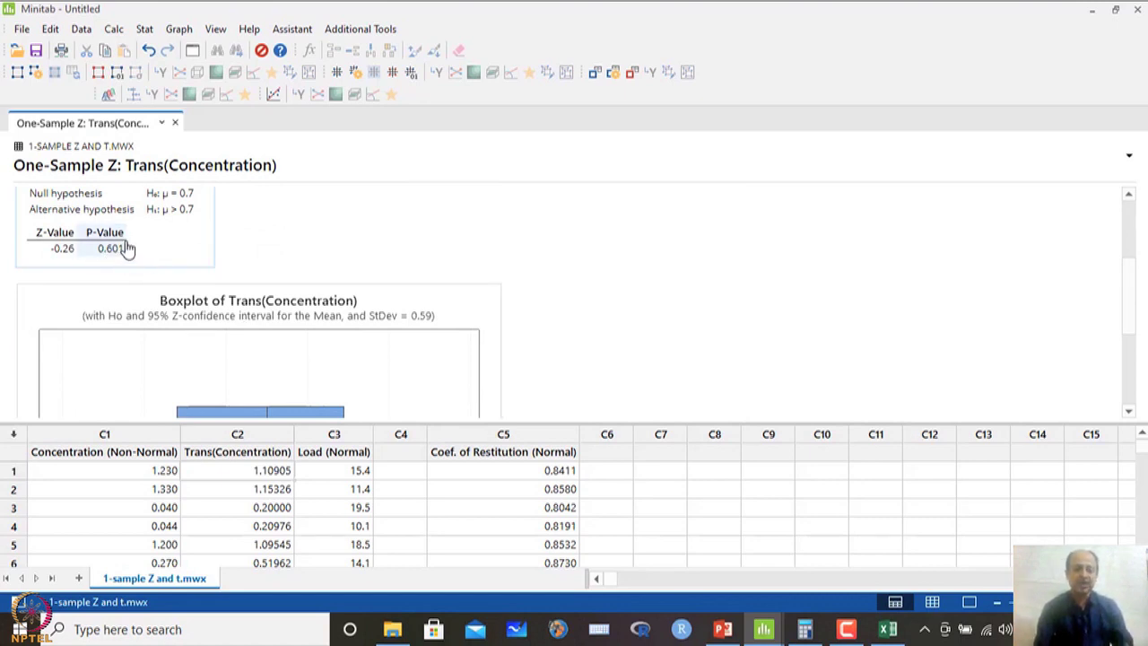
left_click(168, 456)
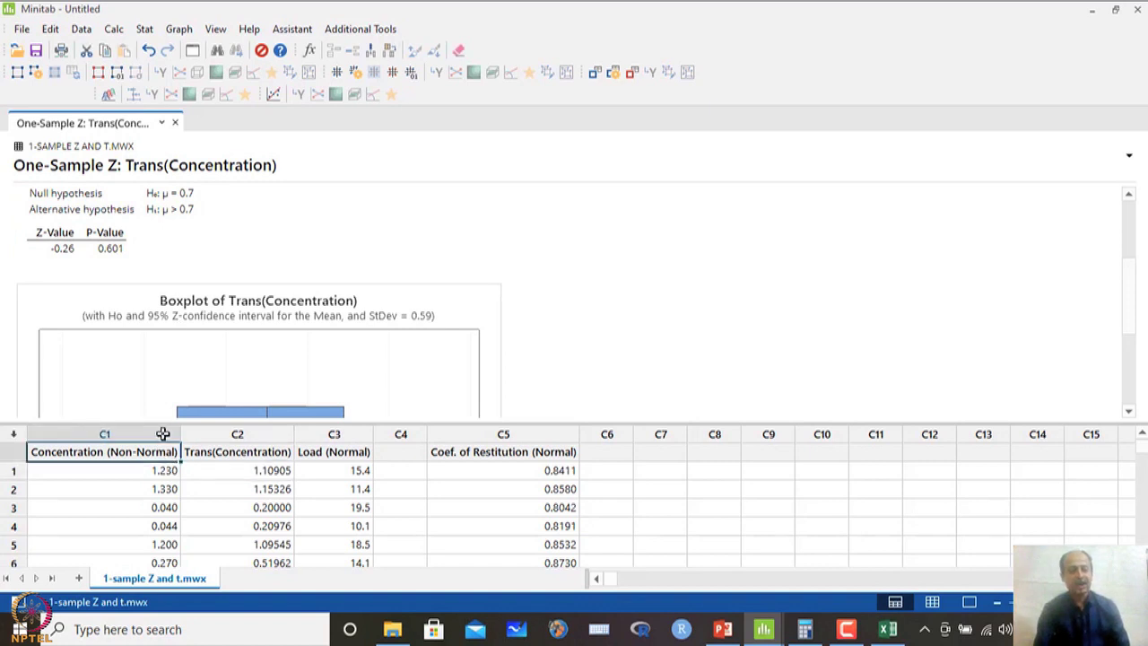
left_click(164, 435)
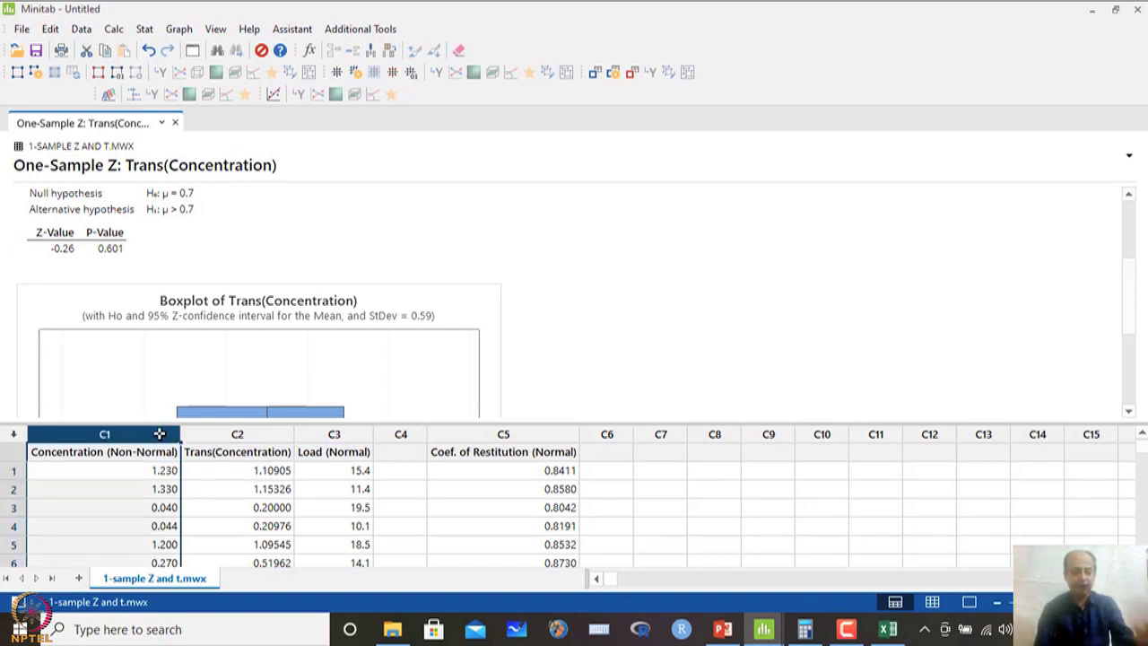
left_click(115, 252)
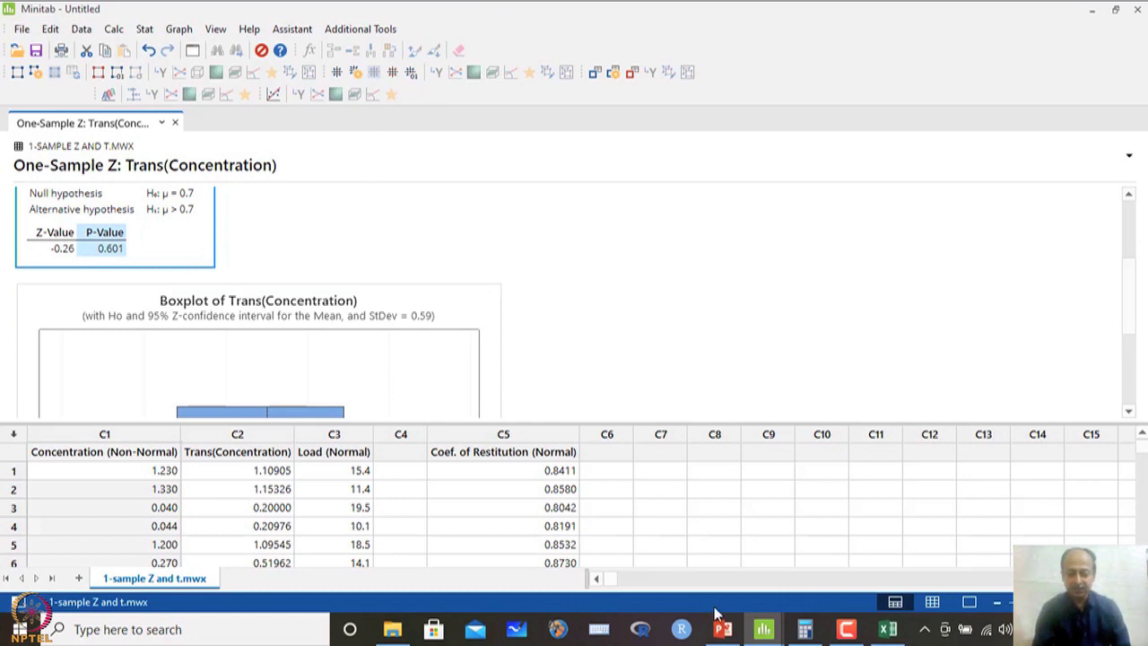
left_click(846, 629)
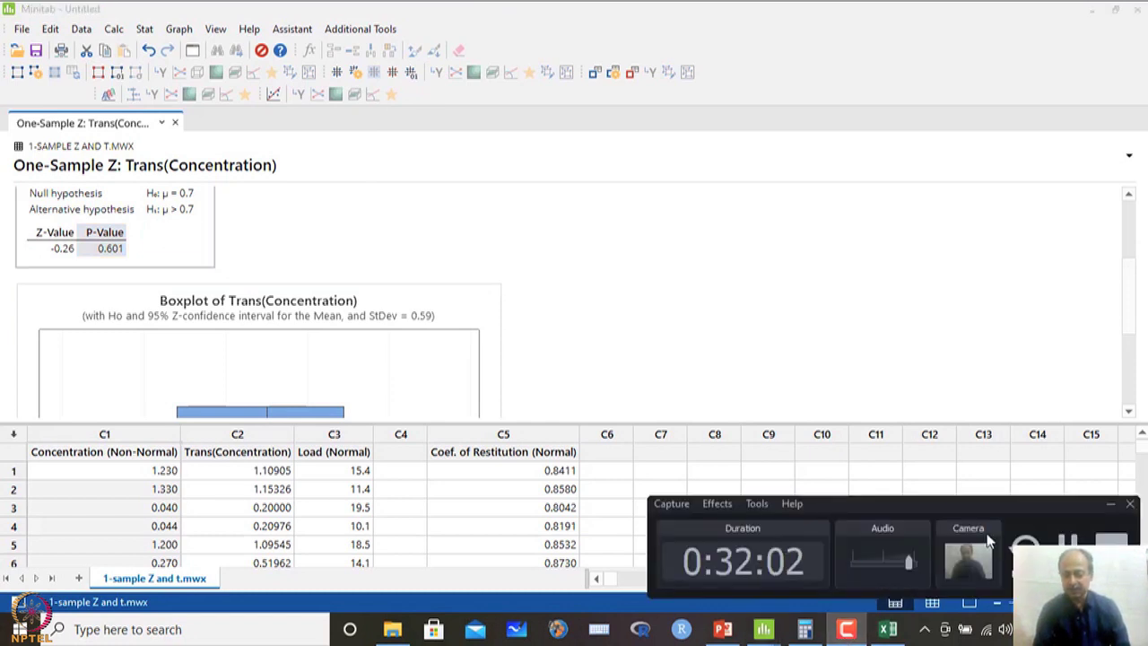